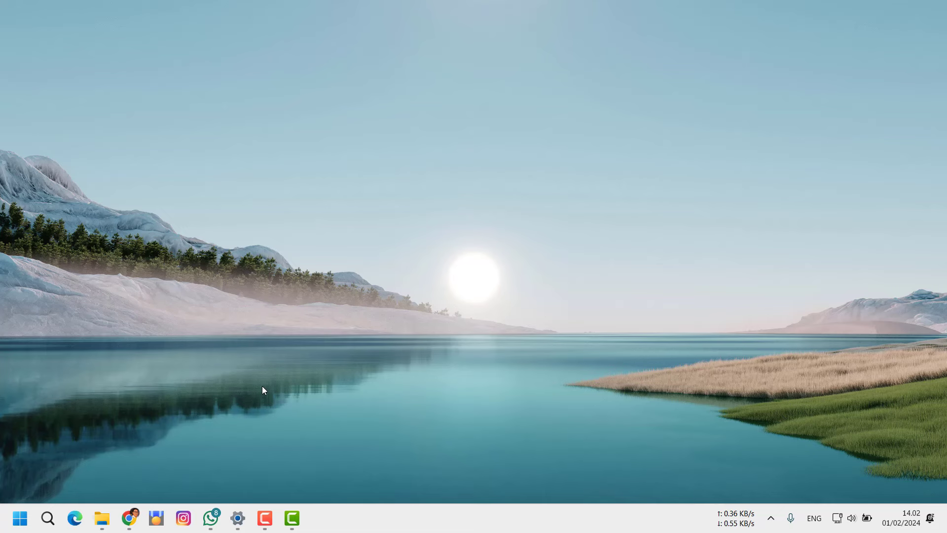
Open MetaMask in Chrome, showing Account 1 with 3.5 SepoliaETH, and copy its address
click(128, 517)
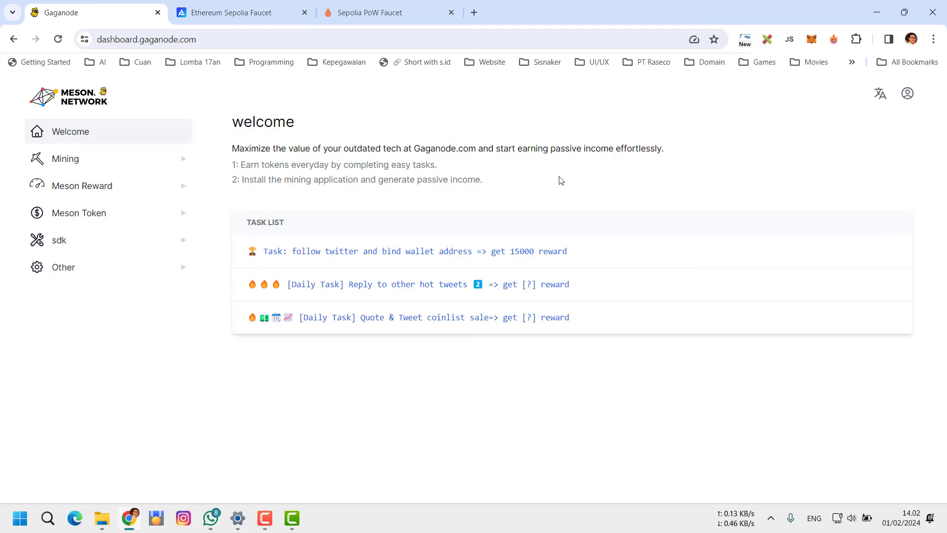
click(812, 40)
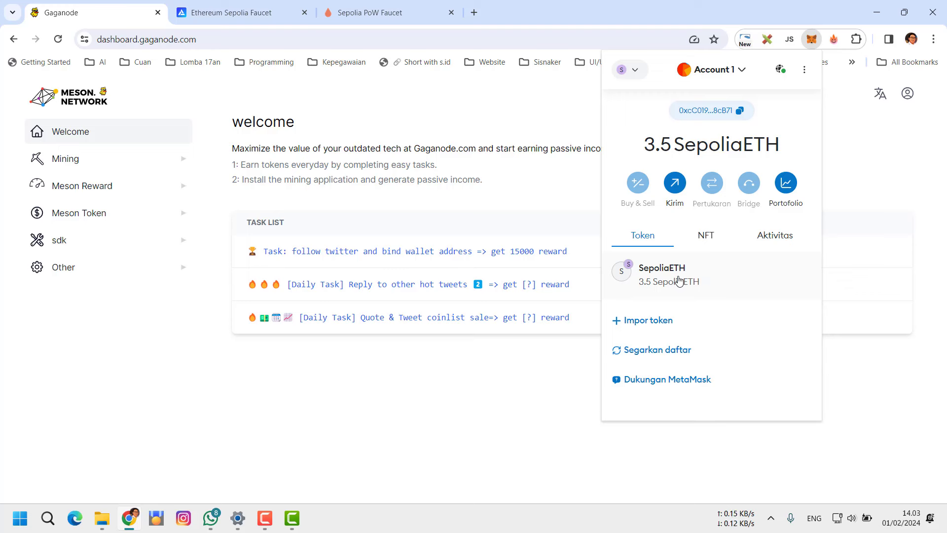
click(740, 111)
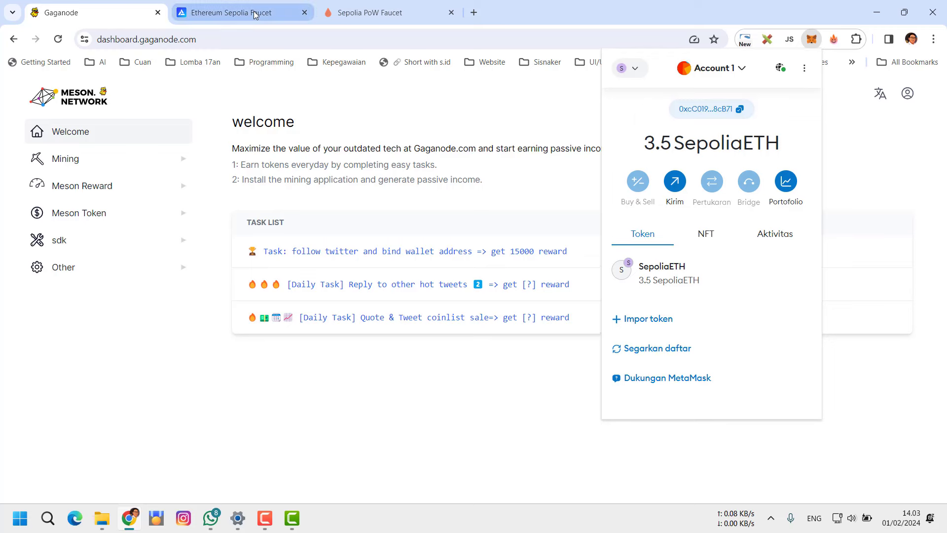
On the Ethereum Sepolia Faucet page, recopy the MetaMask address and focus the wallet address field
click(270, 12)
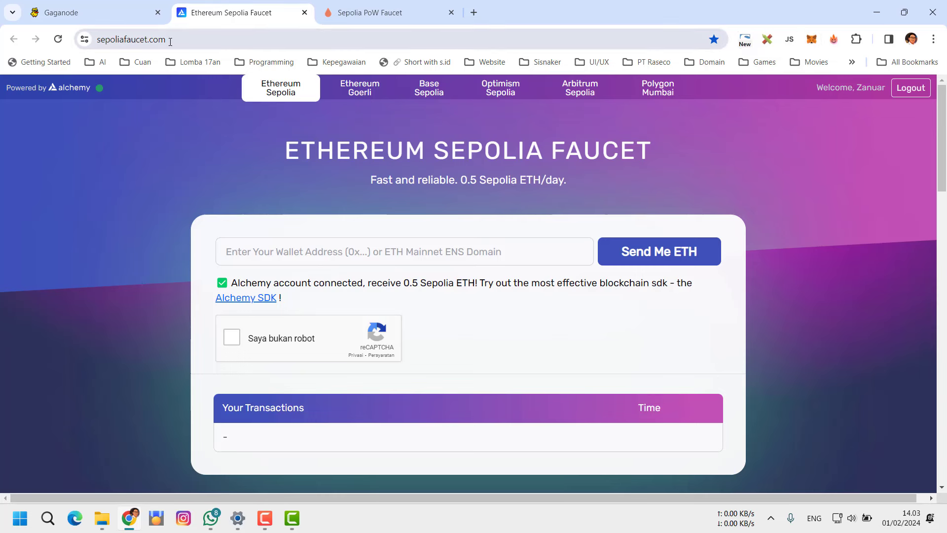
click(369, 9)
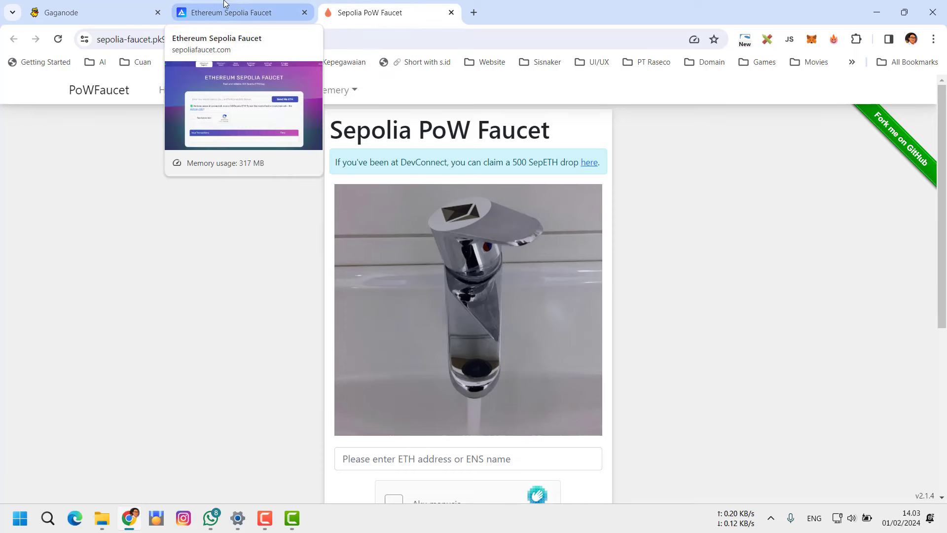
click(78, 9)
click(267, 12)
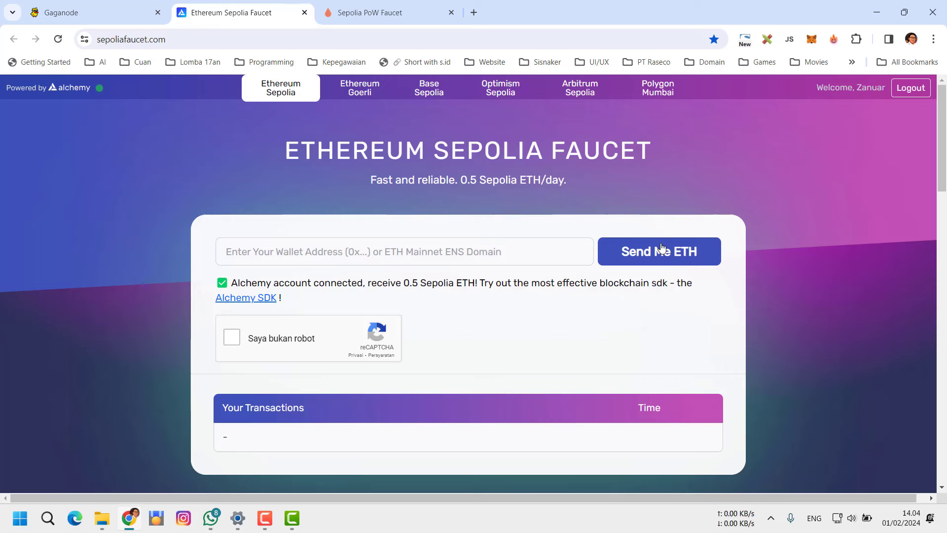
click(812, 40)
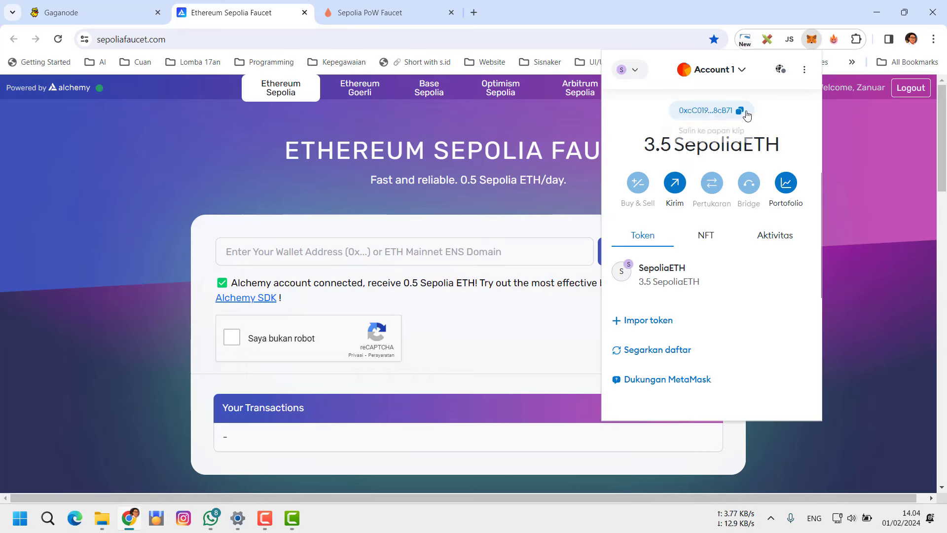
click(741, 111)
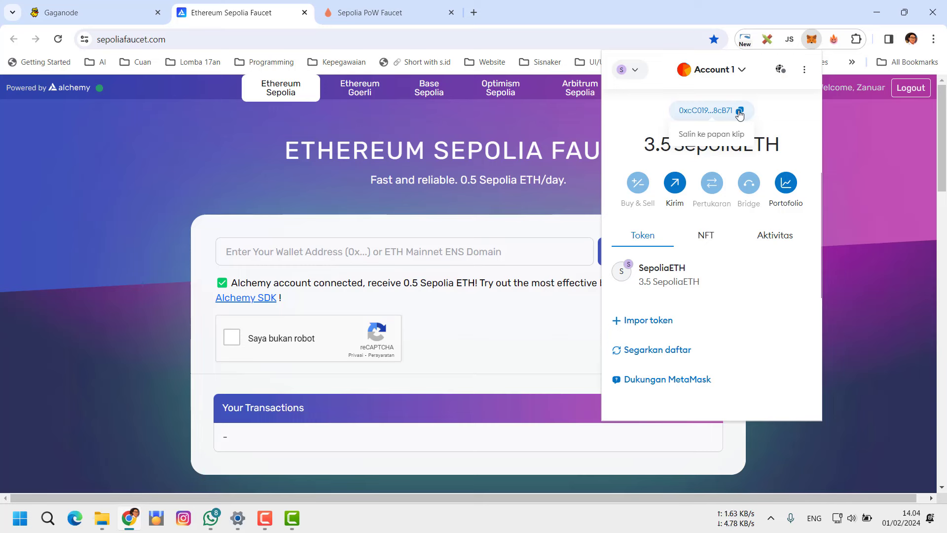
click(303, 251)
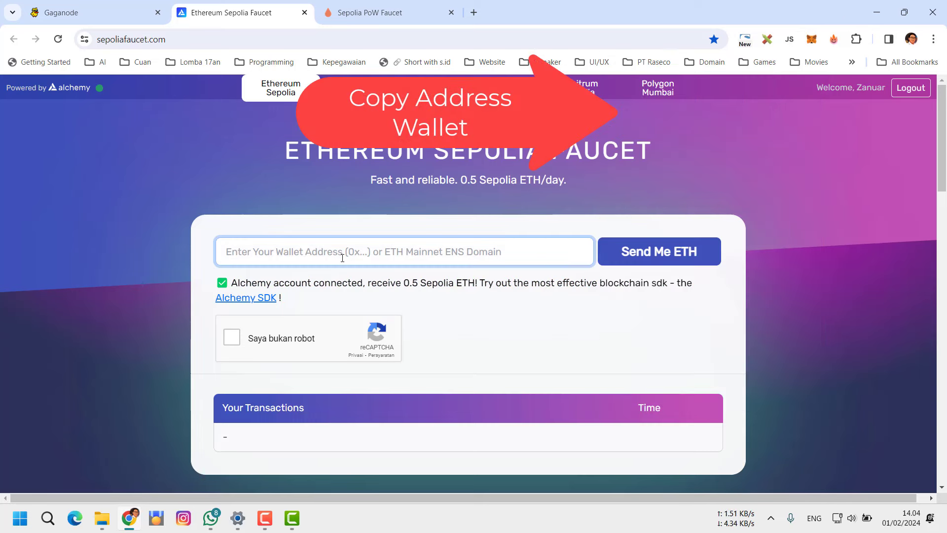
Paste the wallet address, pass the reCAPTCHA, and send 0.5 Sepolia ETH to it
text(0xcC019A5b72b1D44edBc1B34d8EcC8070dD48cB71)
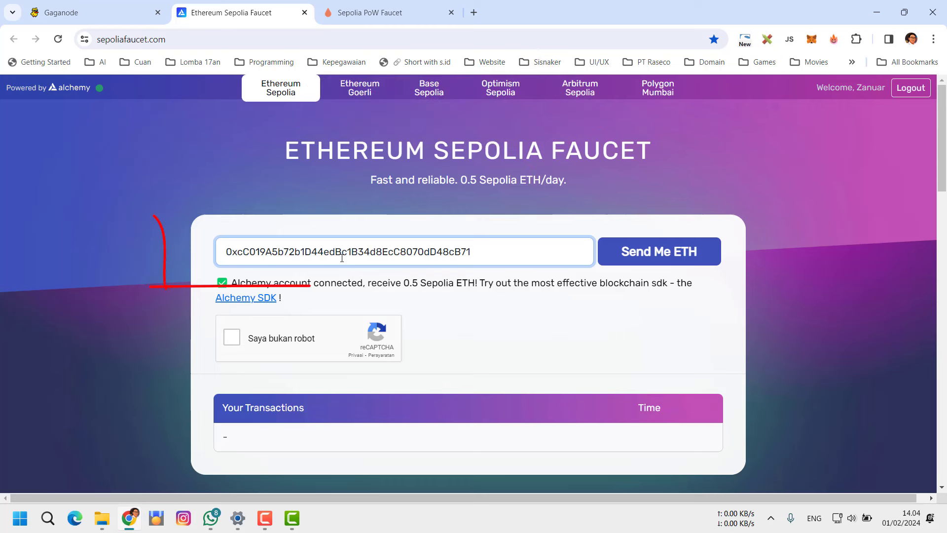
click(232, 339)
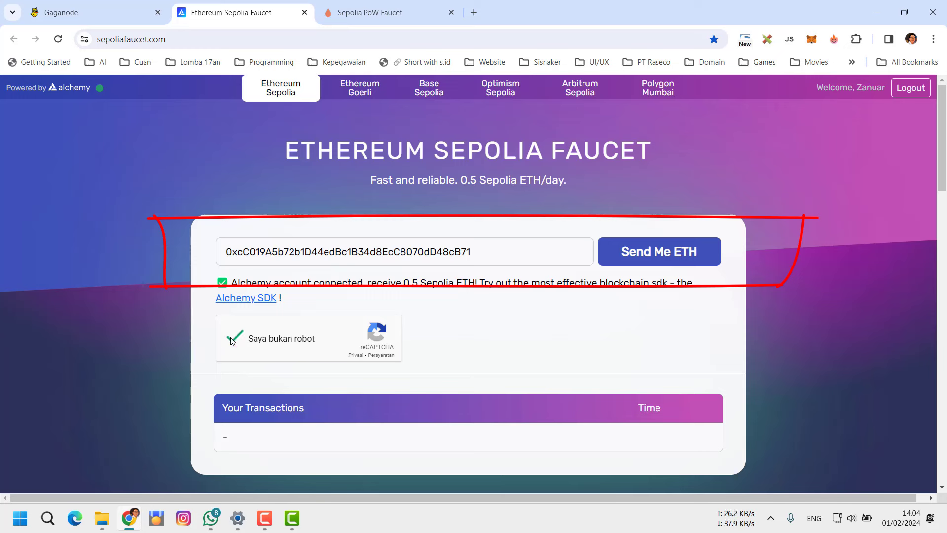
click(811, 39)
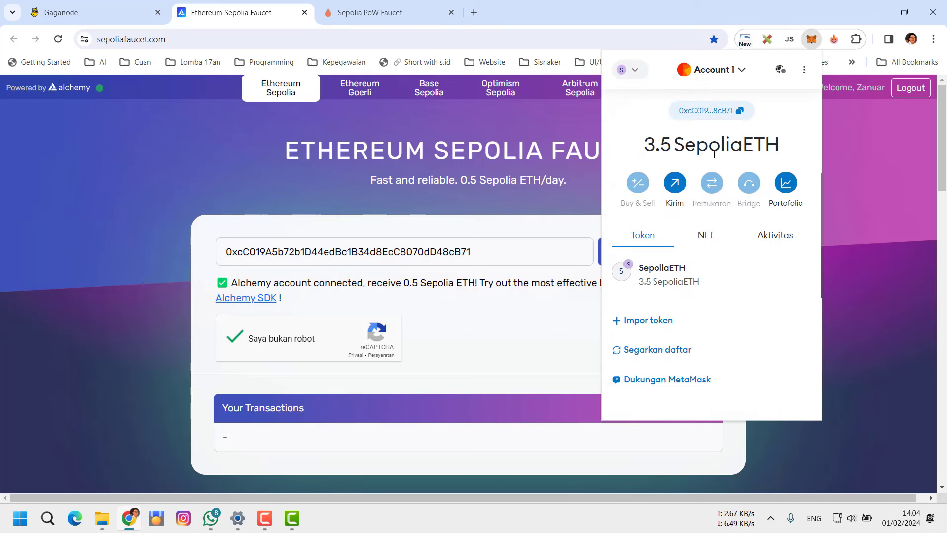
click(504, 270)
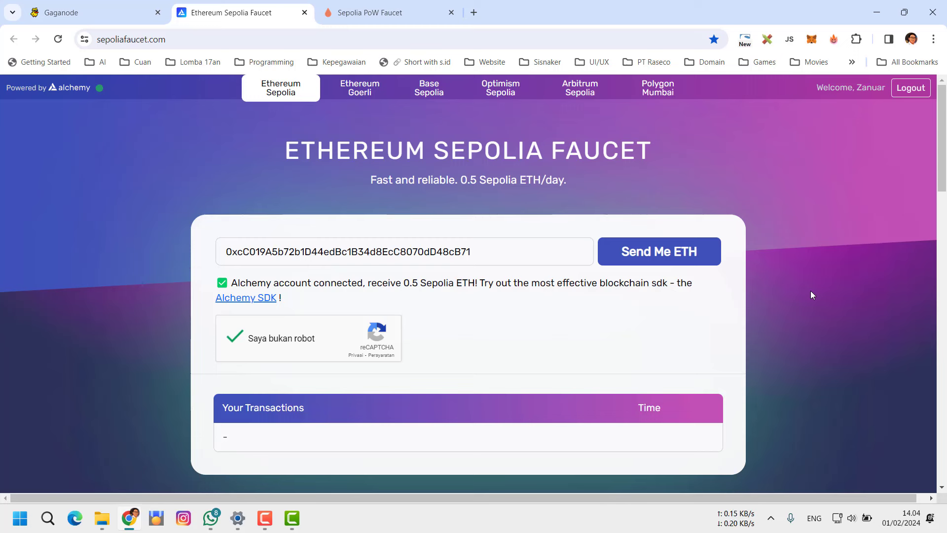
click(651, 259)
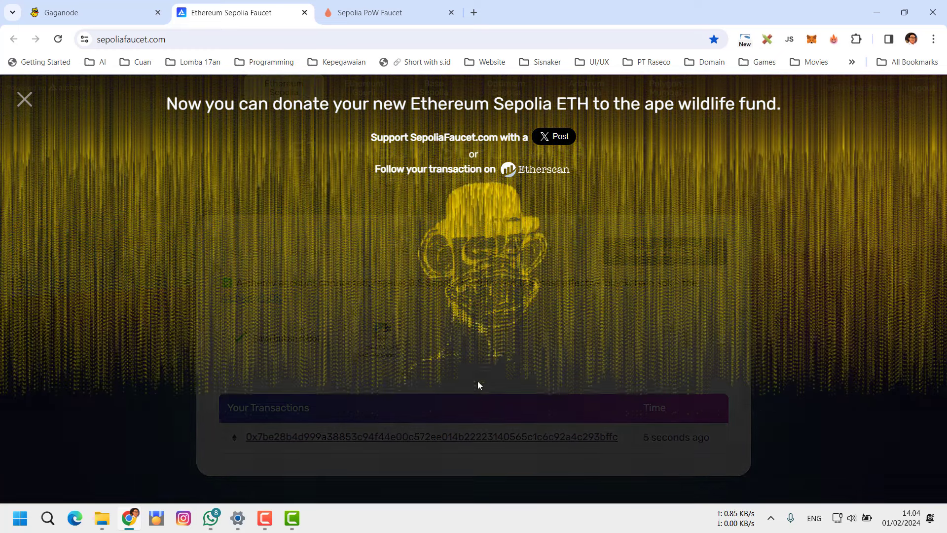
Dismiss the faucet messages and verify on Etherscan the 0.5 ETH transfer succeeded, leaving 4 SepoliaETH
click(25, 101)
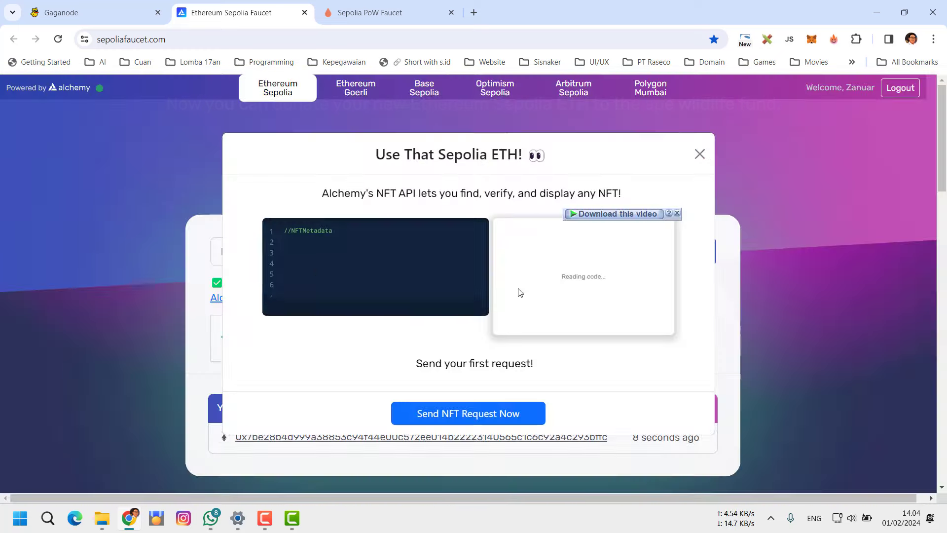
click(699, 154)
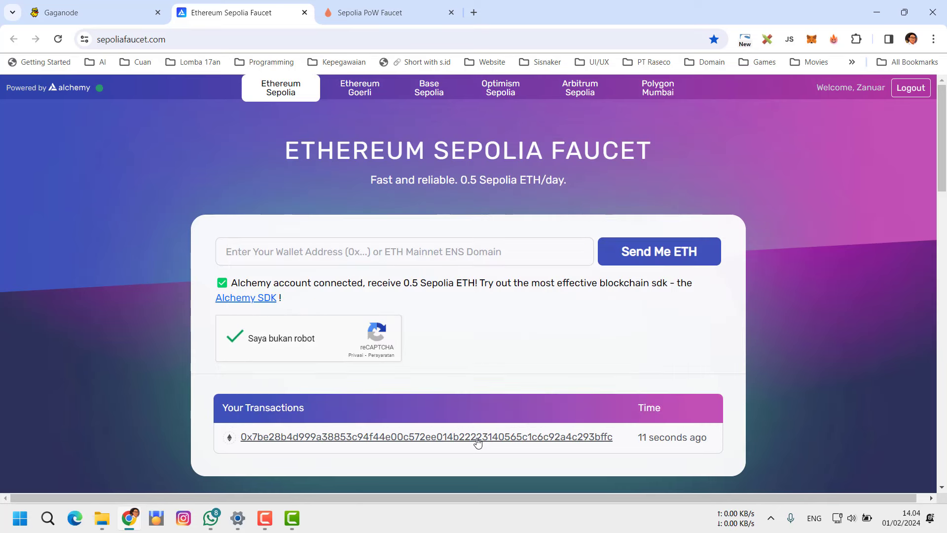
click(477, 438)
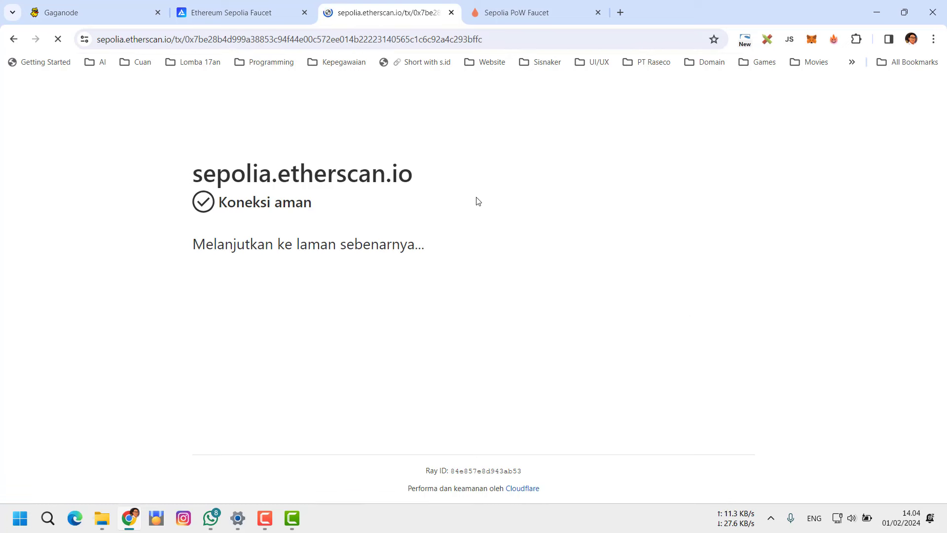
scroll(672, 319, down, 2)
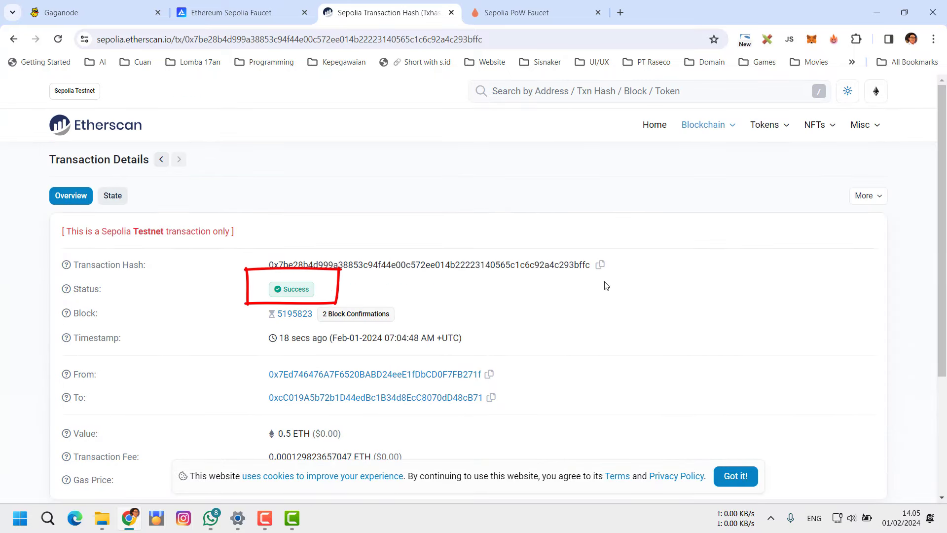
click(810, 41)
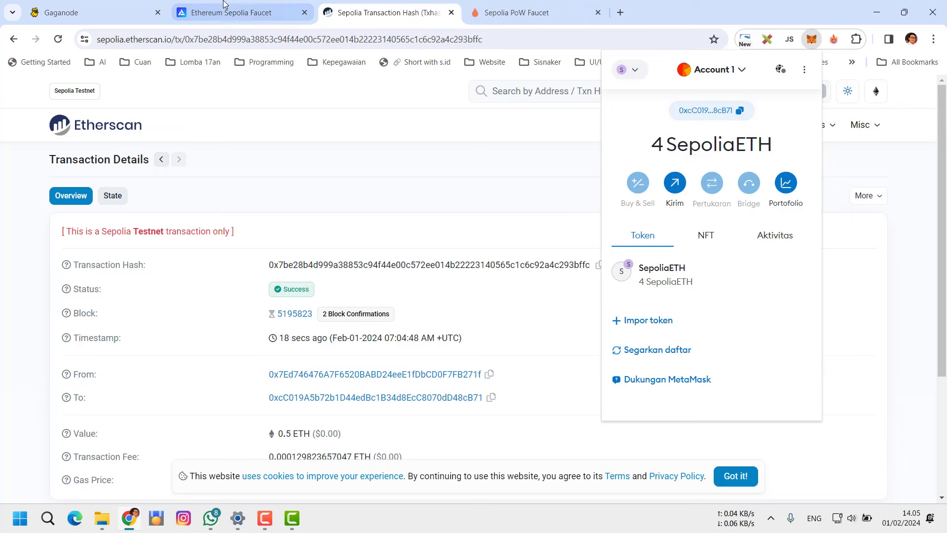
click(532, 15)
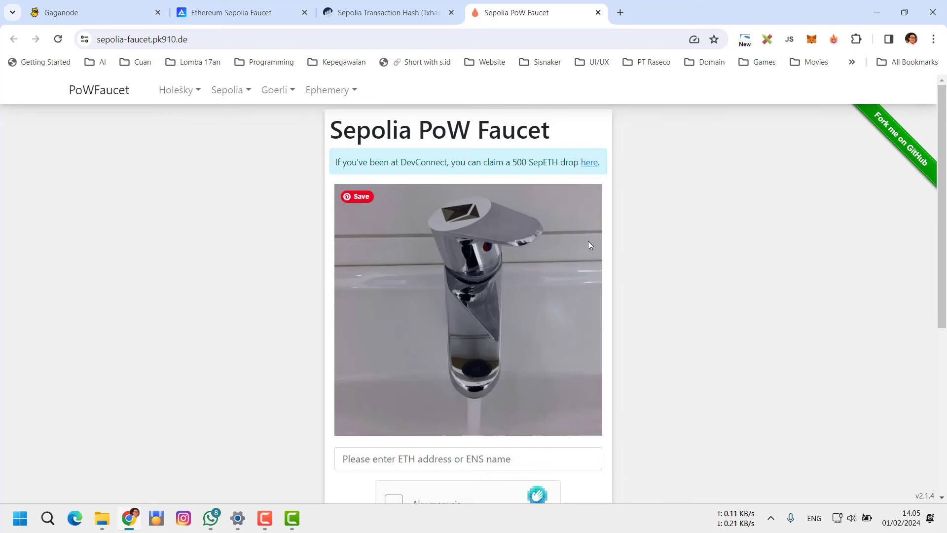
Paste the wallet address into the PoW faucet's ETH address field
click(114, 39)
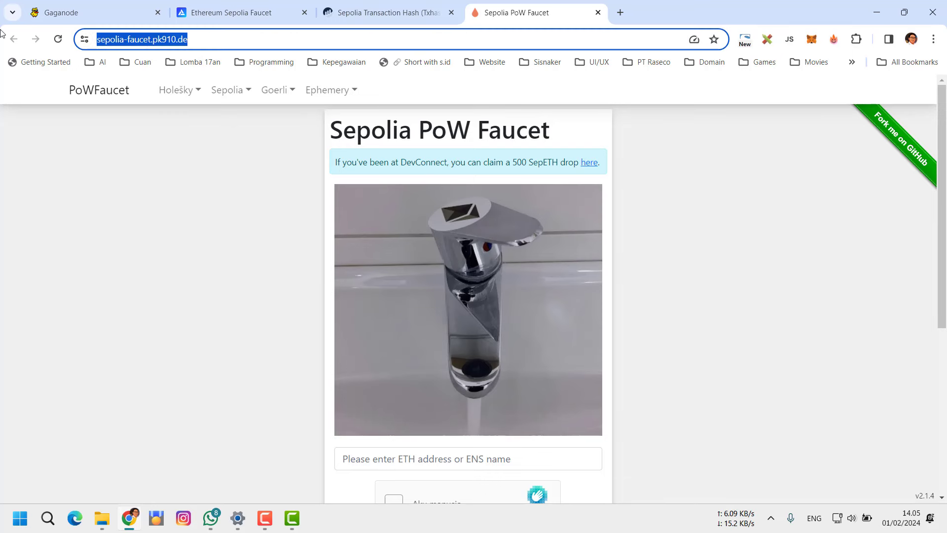
click(653, 185)
scroll(744, 213, down, 3)
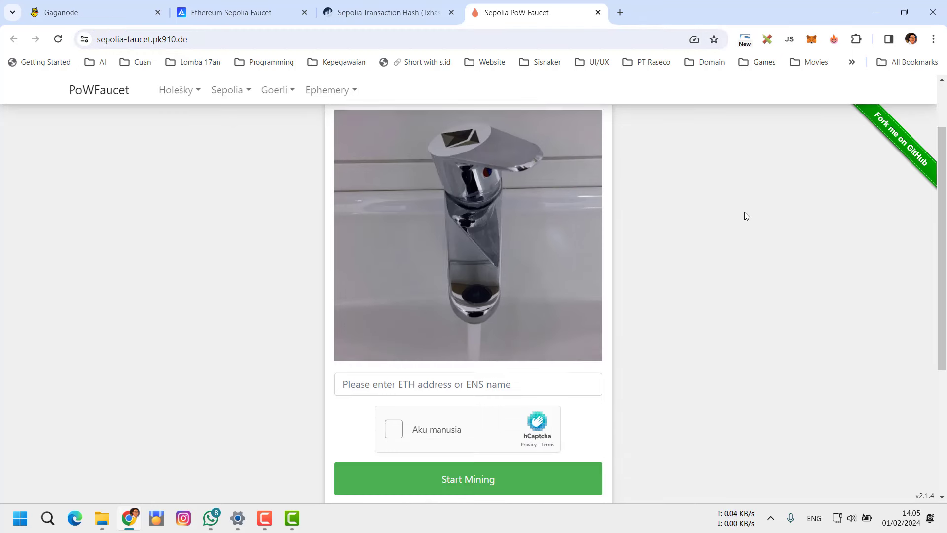
click(410, 276)
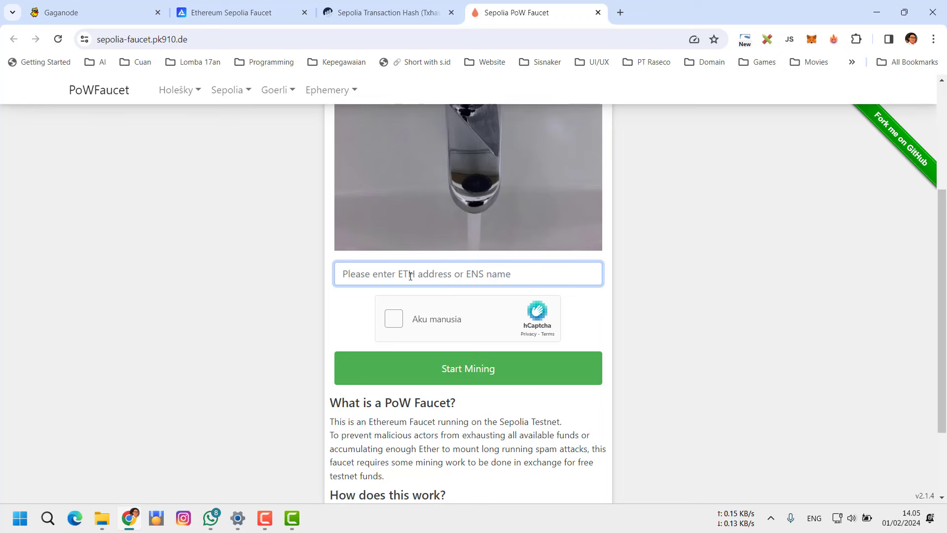
text(0xcC019A5b72b1D44edBc1B34d8EcC8070dD48cB71)
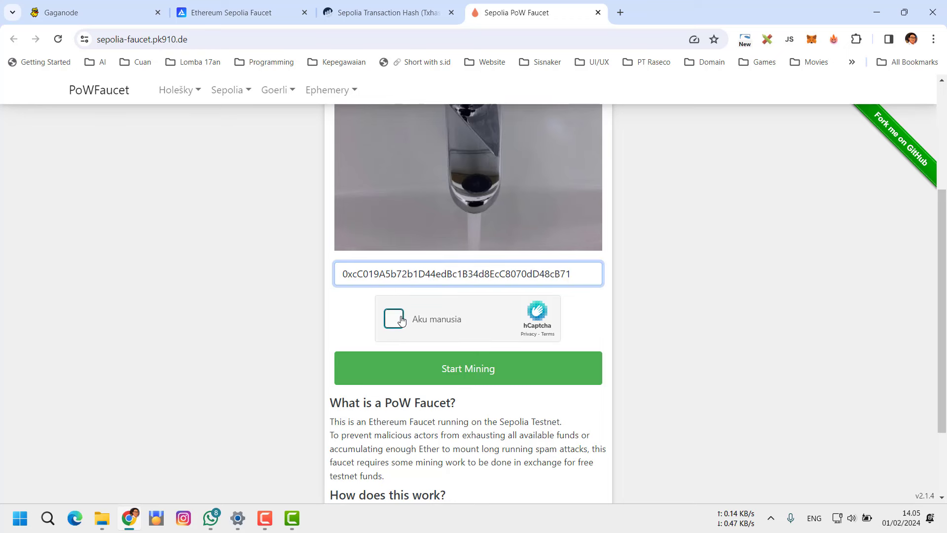
Solve the hCaptcha warm-pasta picture challenge and start mining SepETH
click(395, 318)
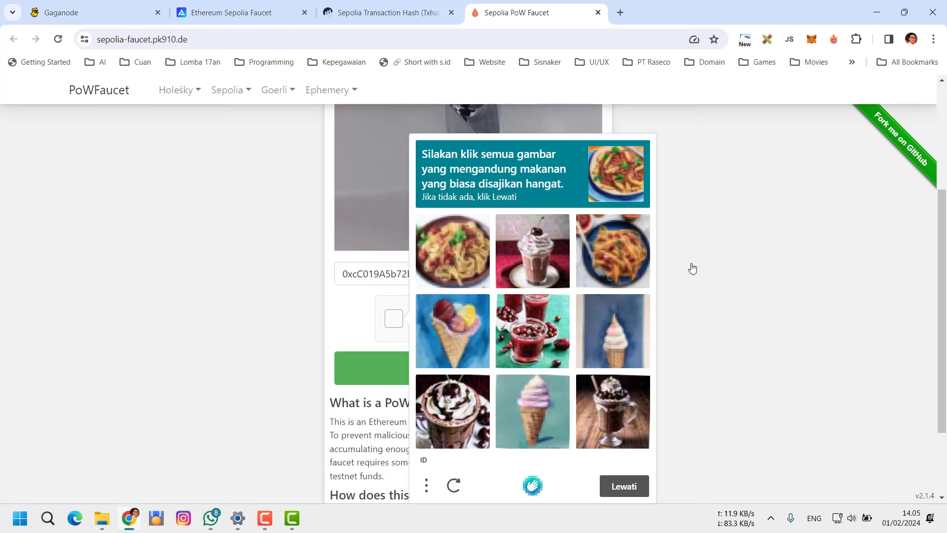
click(452, 257)
click(617, 252)
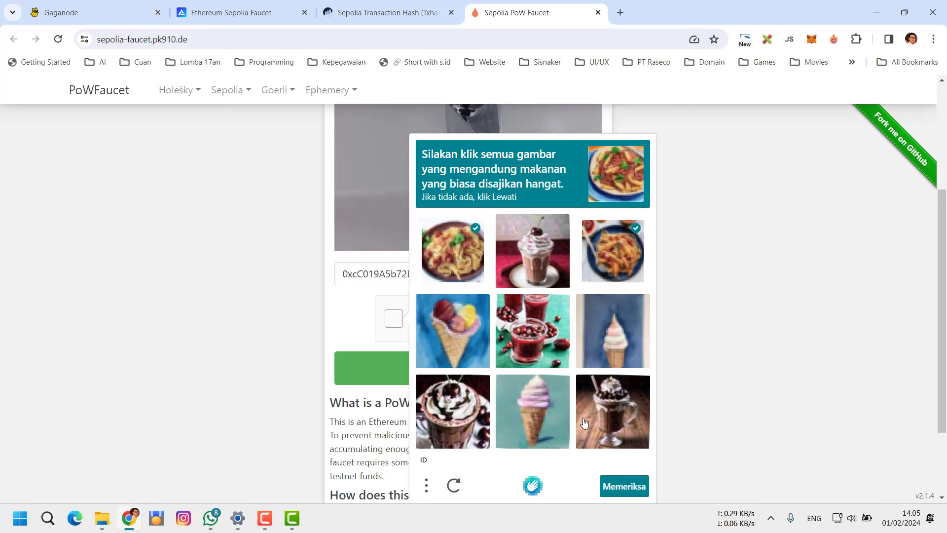
click(626, 486)
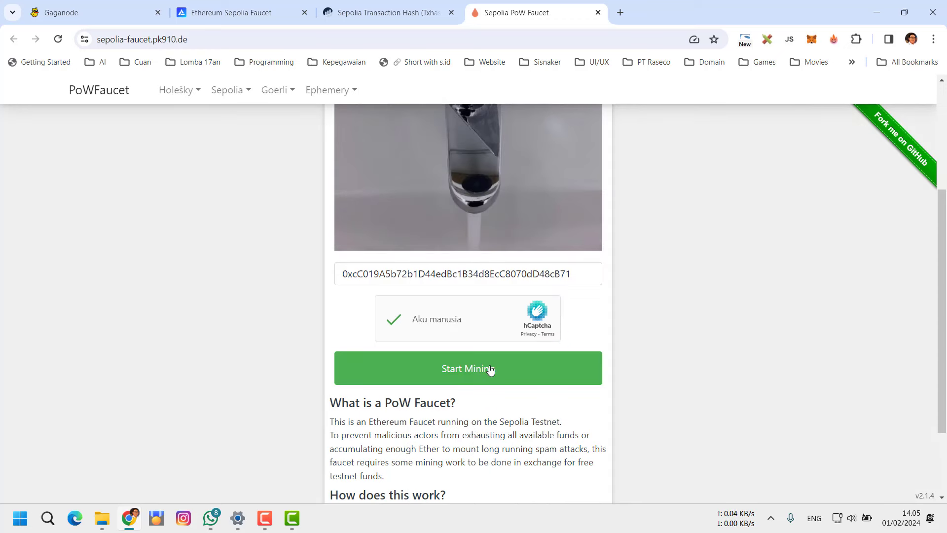
click(487, 369)
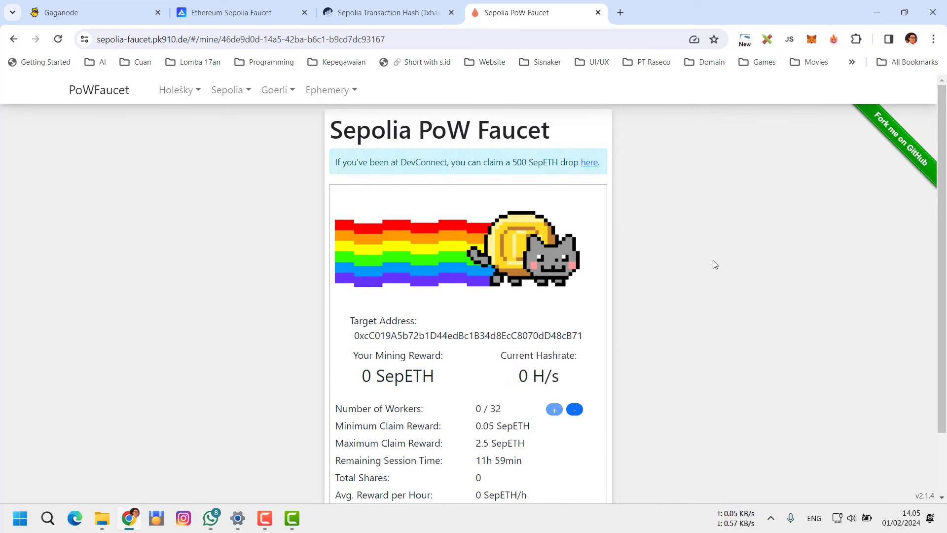
Review the running mining session and open MetaMask to confirm the 4 SepoliaETH balance
scroll(690, 267, down, 1)
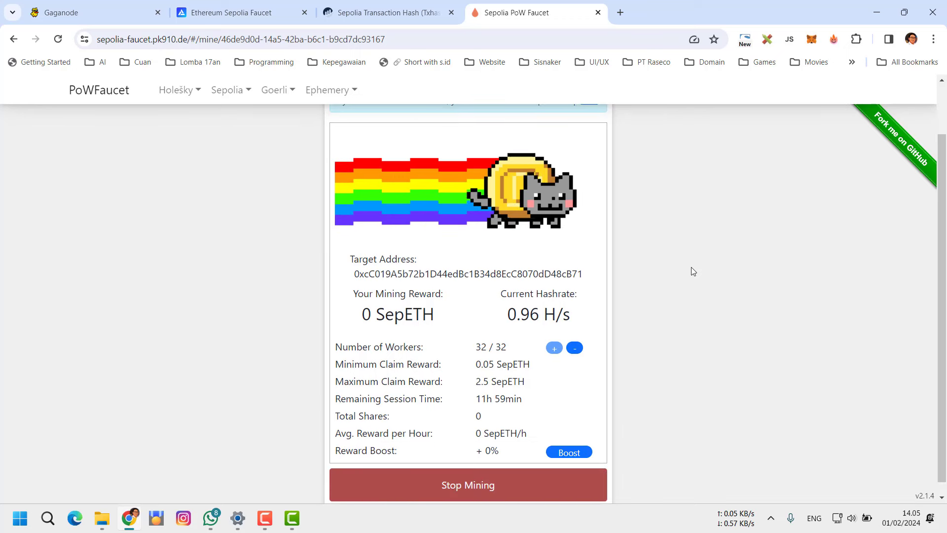
scroll(690, 271, down, 1)
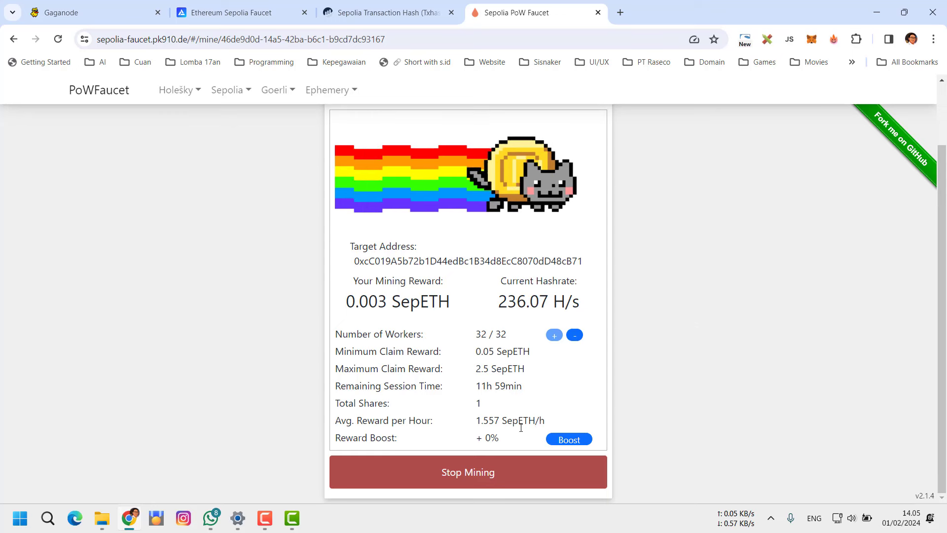
scroll(754, 148, up, 2)
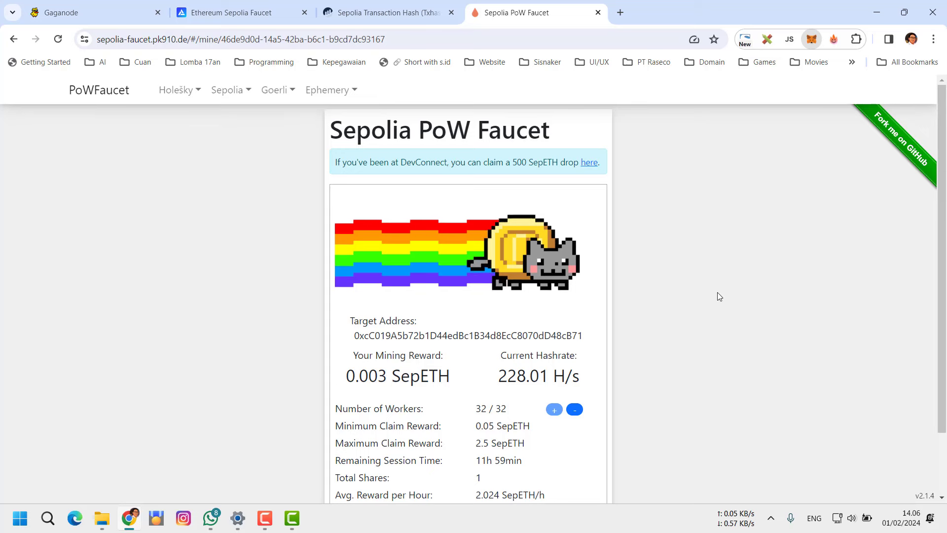
key(alt+shift+m)
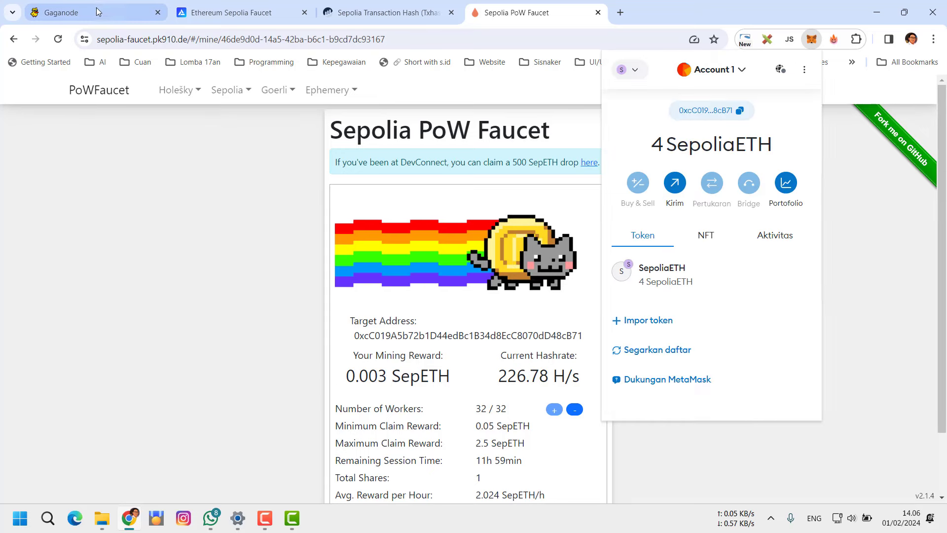
Navigate Gaganode's Meson Token menu to the sepolia-eth-testnet reward exchange page showing 1100753 reward
click(104, 14)
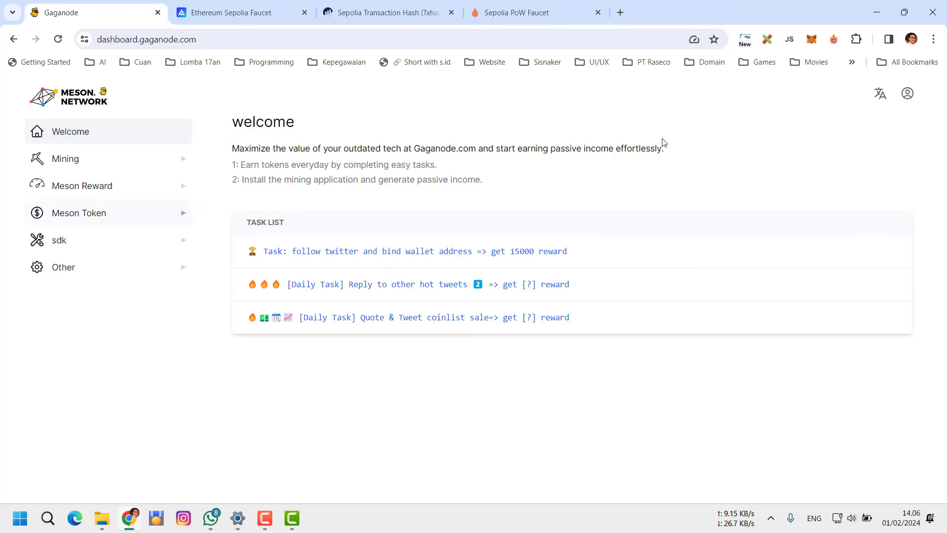
click(812, 39)
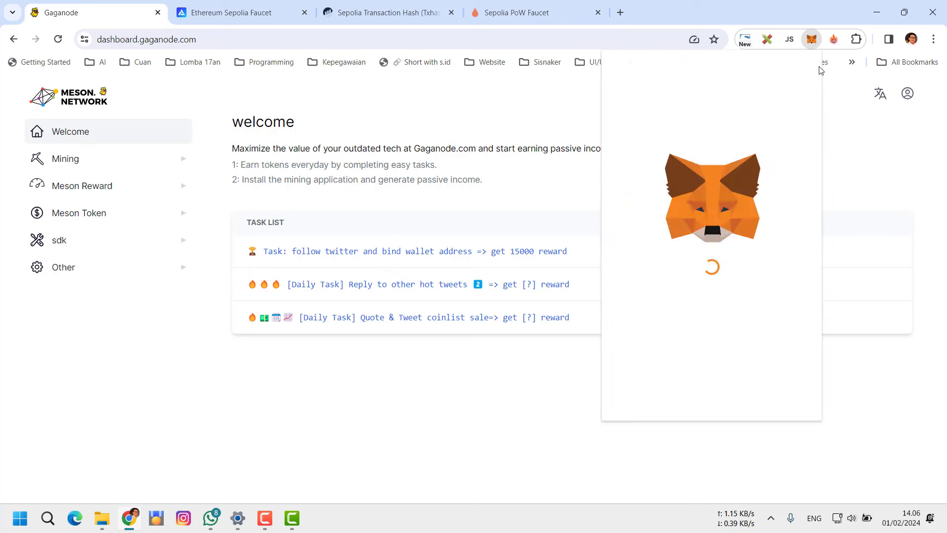
click(418, 133)
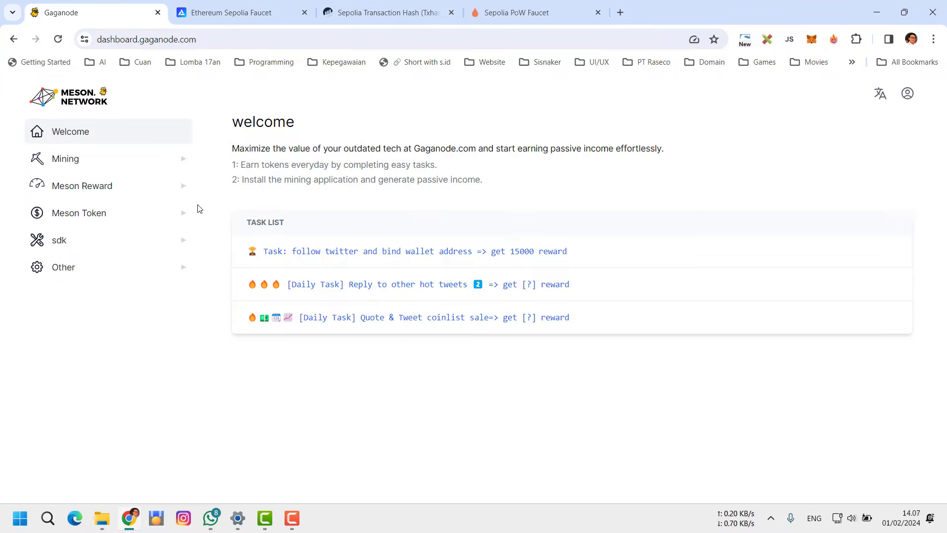
click(112, 217)
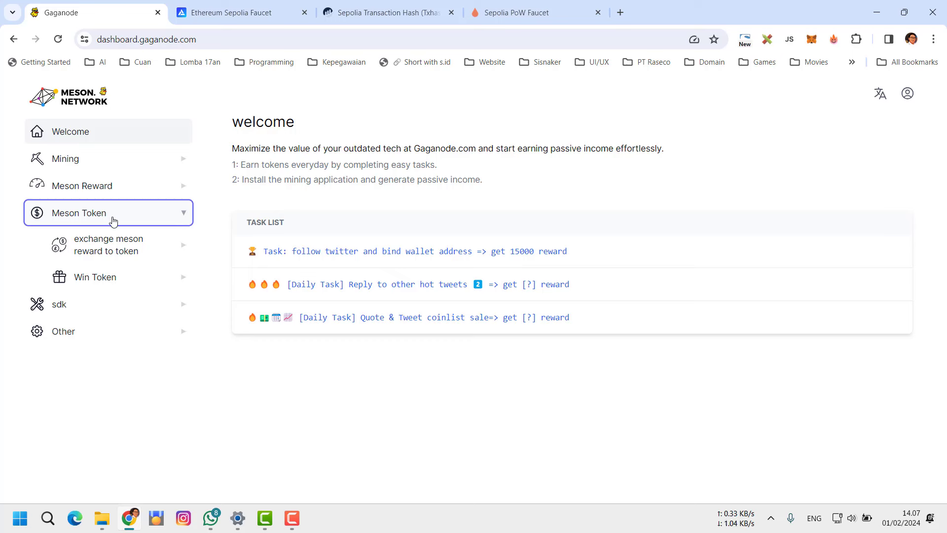
click(119, 252)
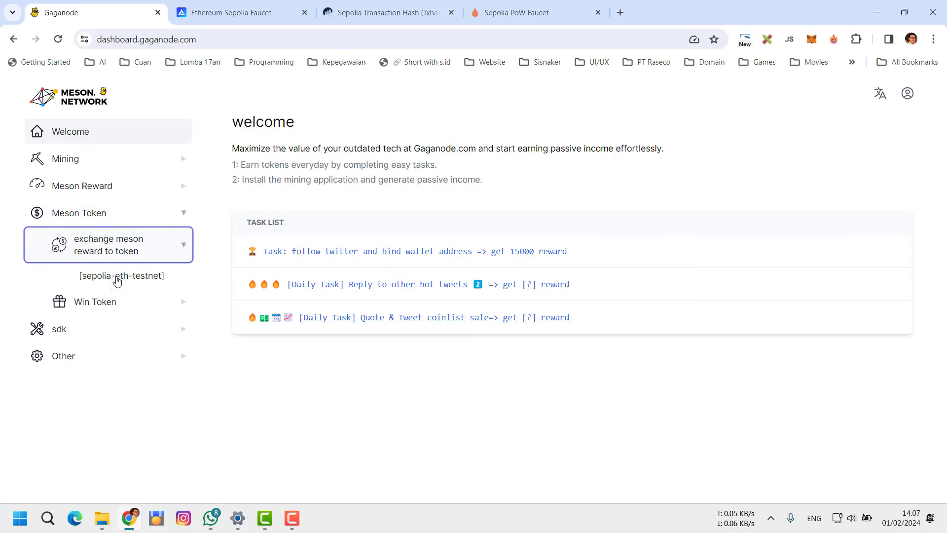
click(120, 277)
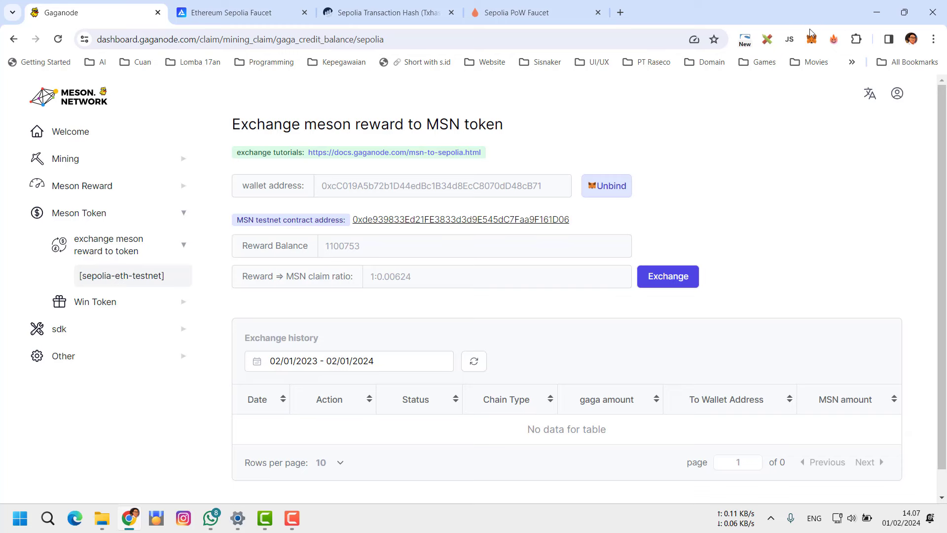
Unbind the current wallet address and check the account address in MetaMask
click(607, 186)
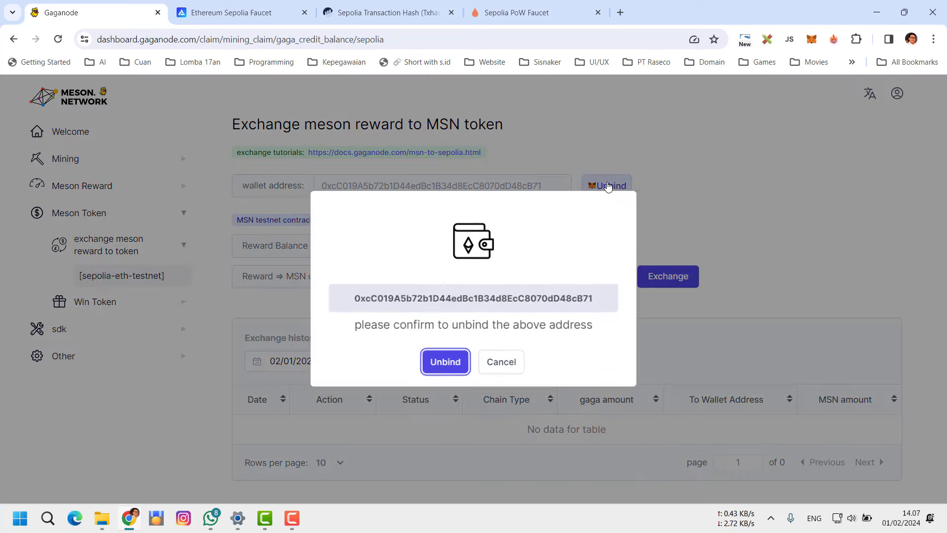
click(457, 359)
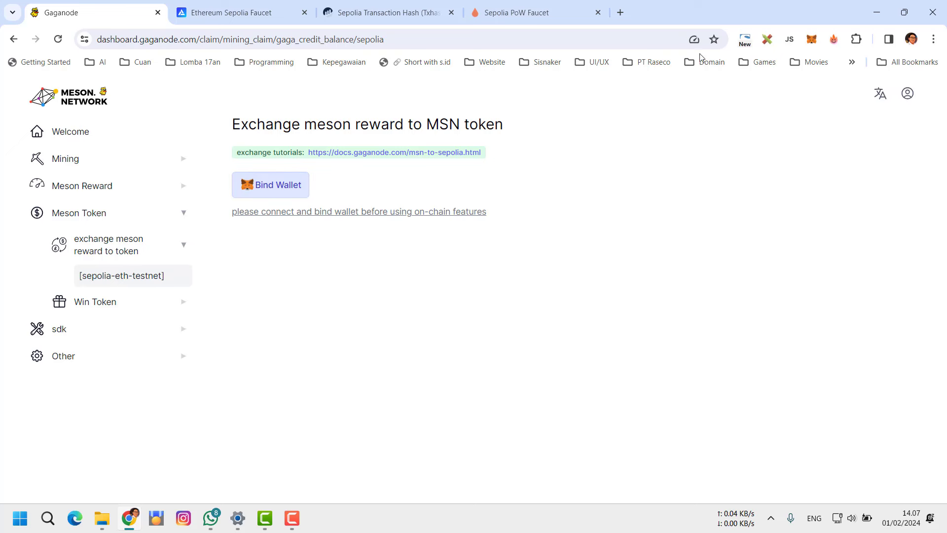
click(811, 39)
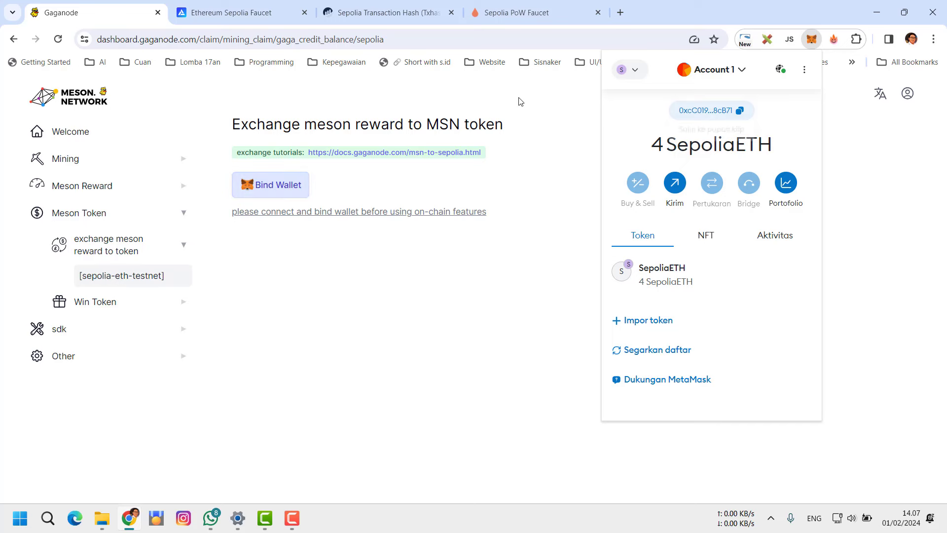
click(287, 198)
Bind the MetaMask wallet again after matching its address in the confirmation dialog
click(282, 188)
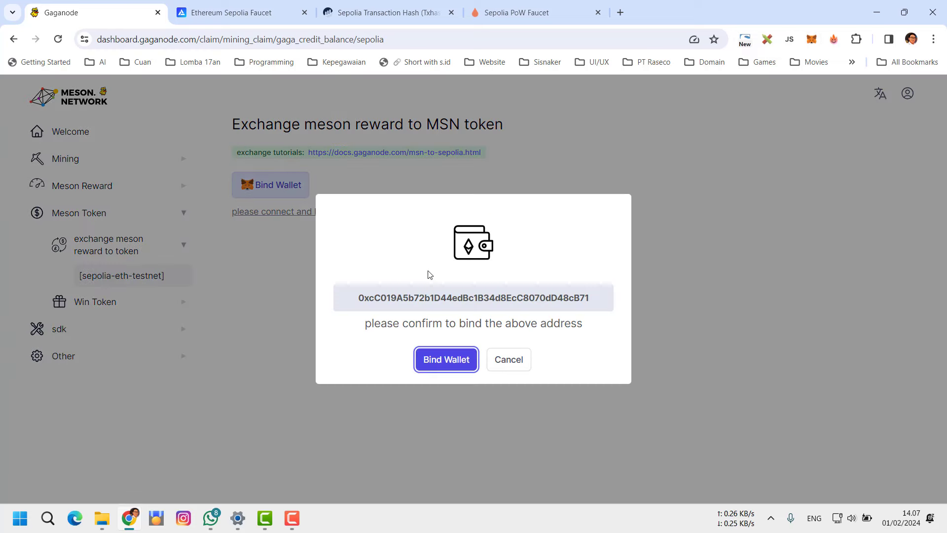
drag(359, 298, 607, 304)
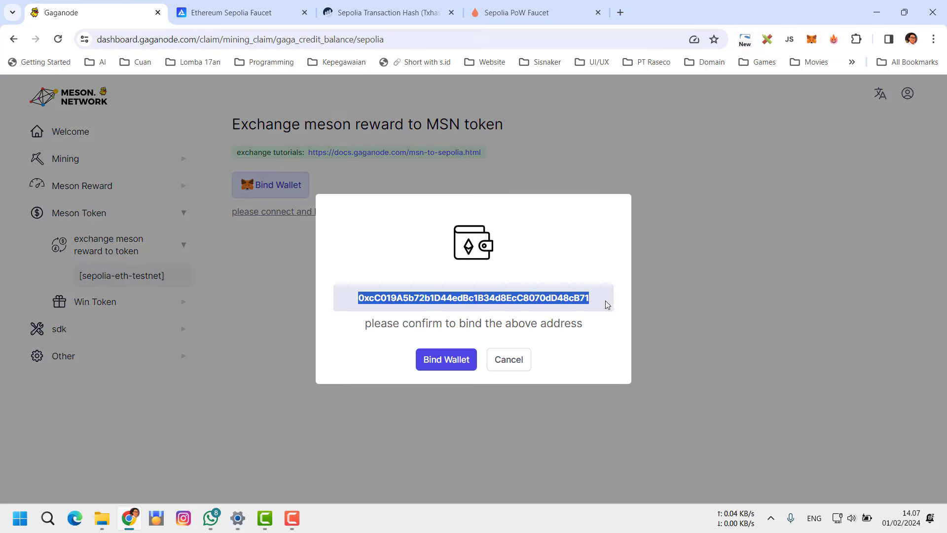
click(811, 39)
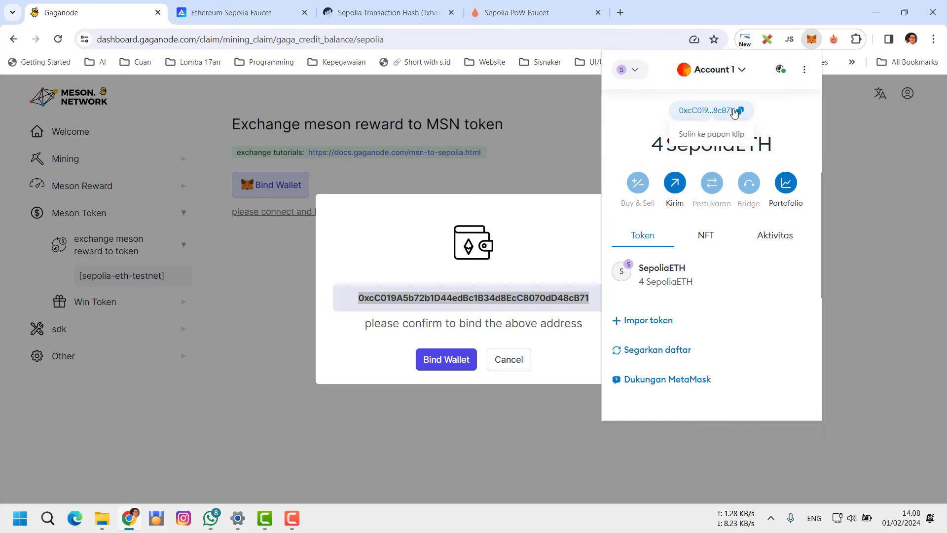
click(567, 211)
click(435, 367)
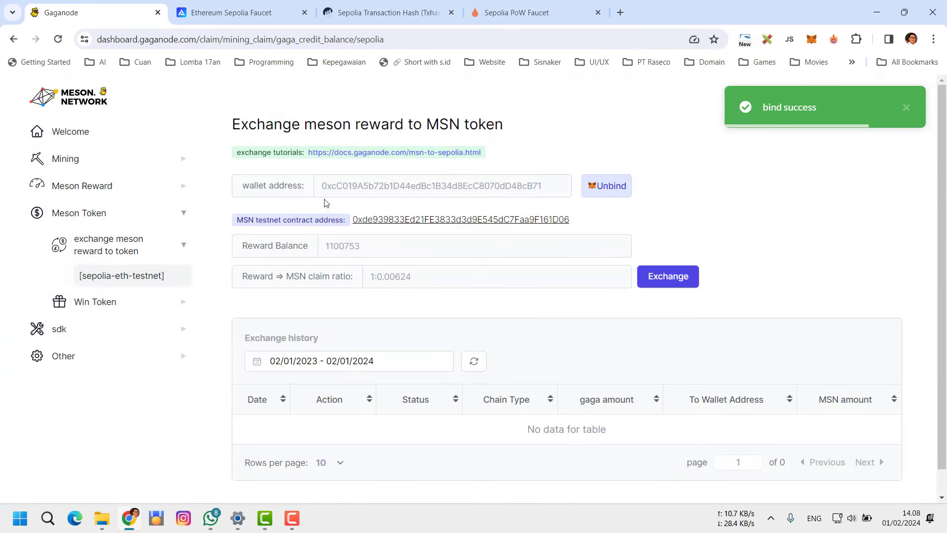
drag(545, 186, 321, 195)
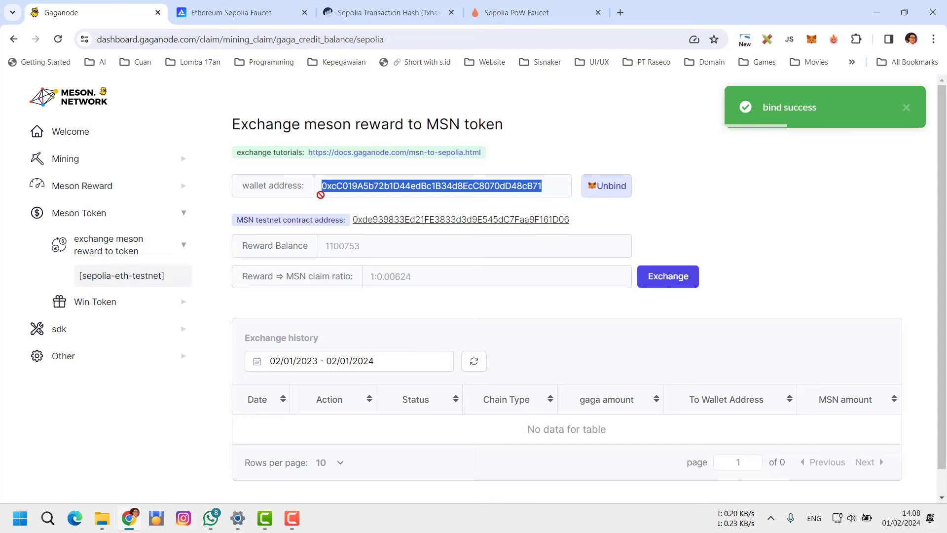
click(558, 259)
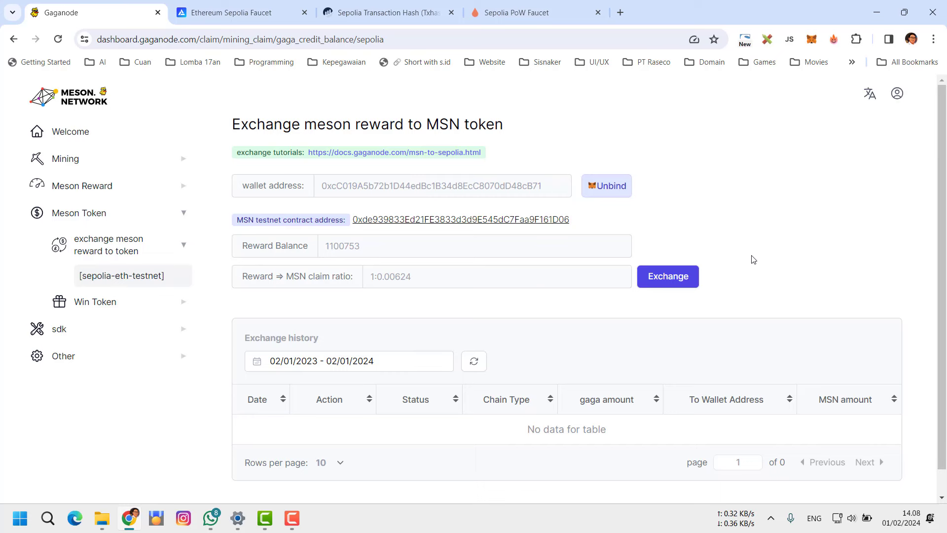
scroll(562, 252, down, 1)
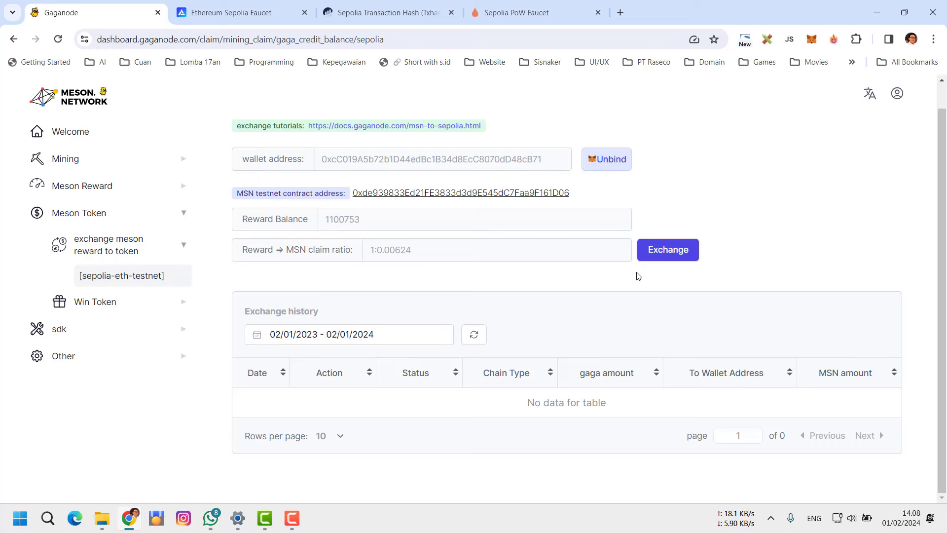
Exchange 500000 Meson reward to MSN on sepolia-eth-testnet and confirm the irreversible transfer
click(658, 255)
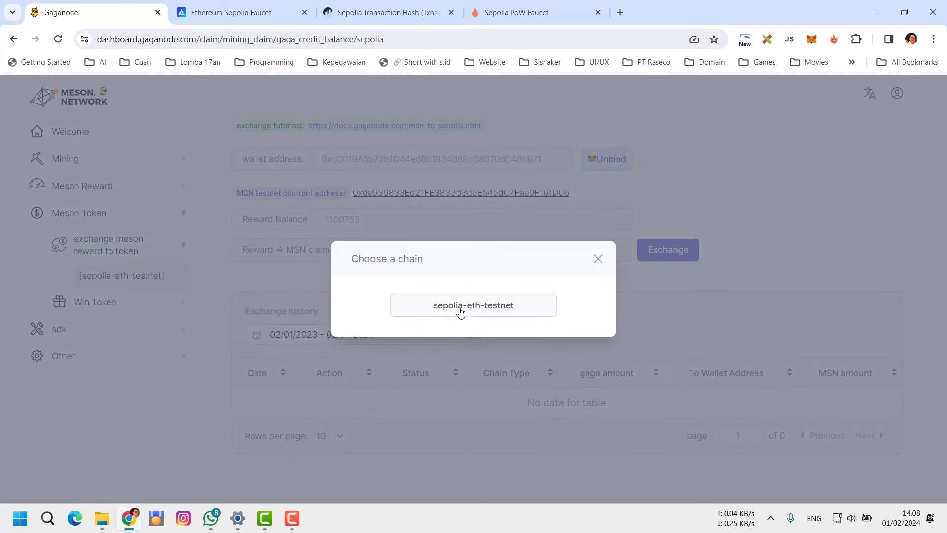
click(459, 305)
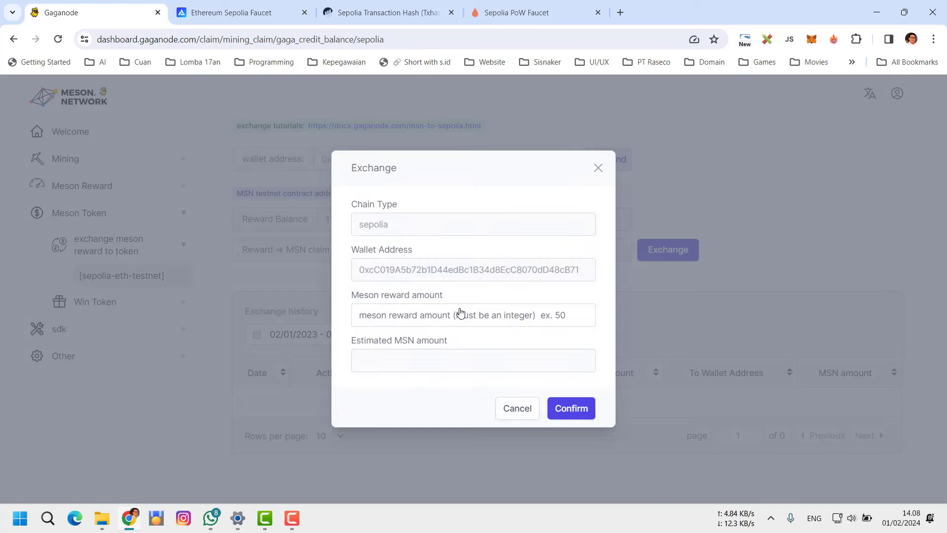
click(404, 313)
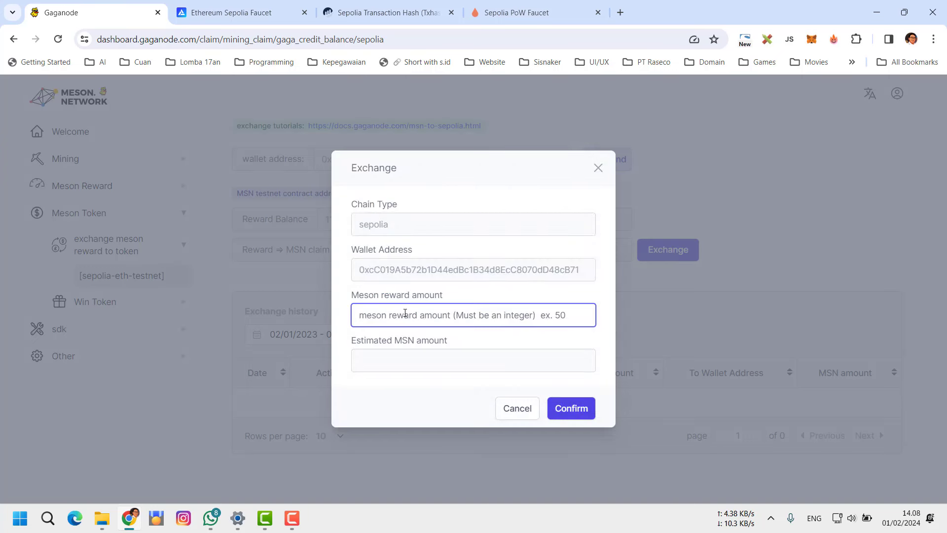
text(500000)
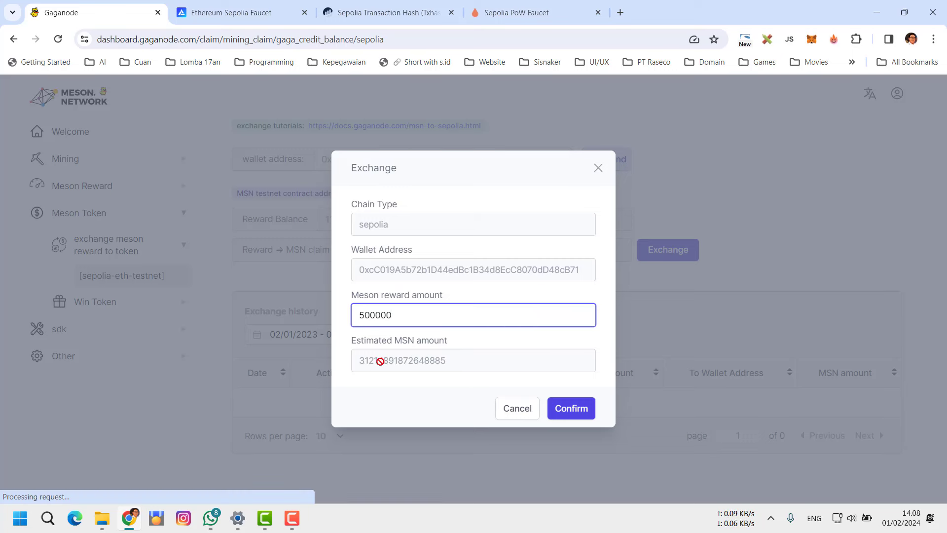
click(570, 412)
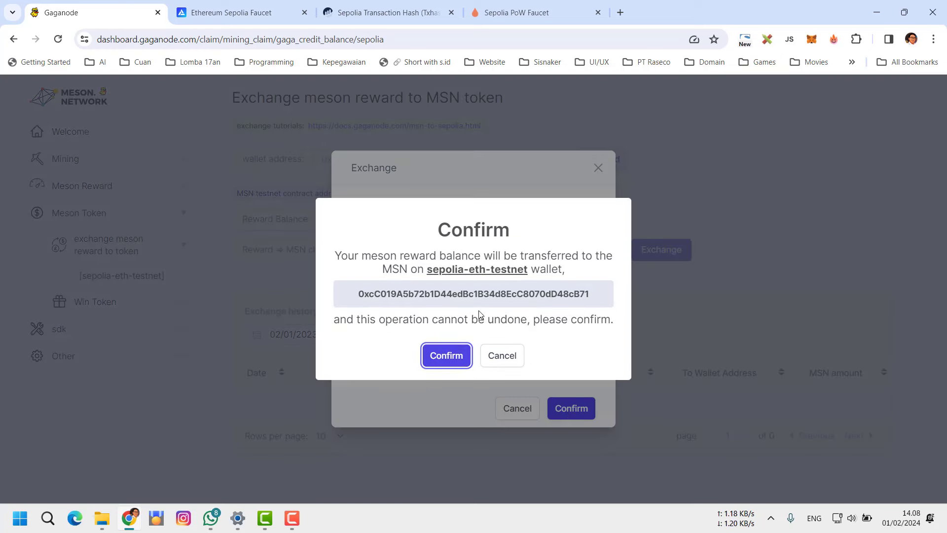
click(440, 356)
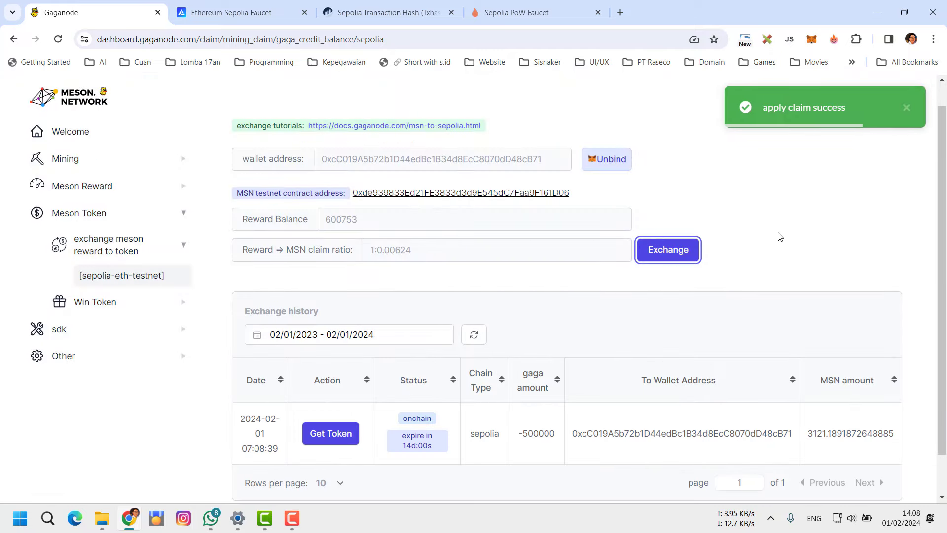
scroll(837, 174, down, 2)
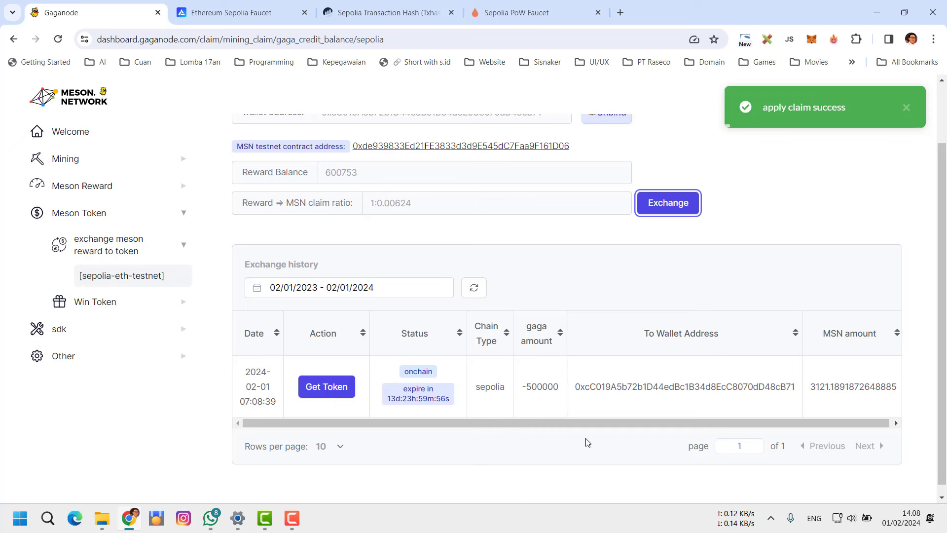
drag(580, 391, 798, 396)
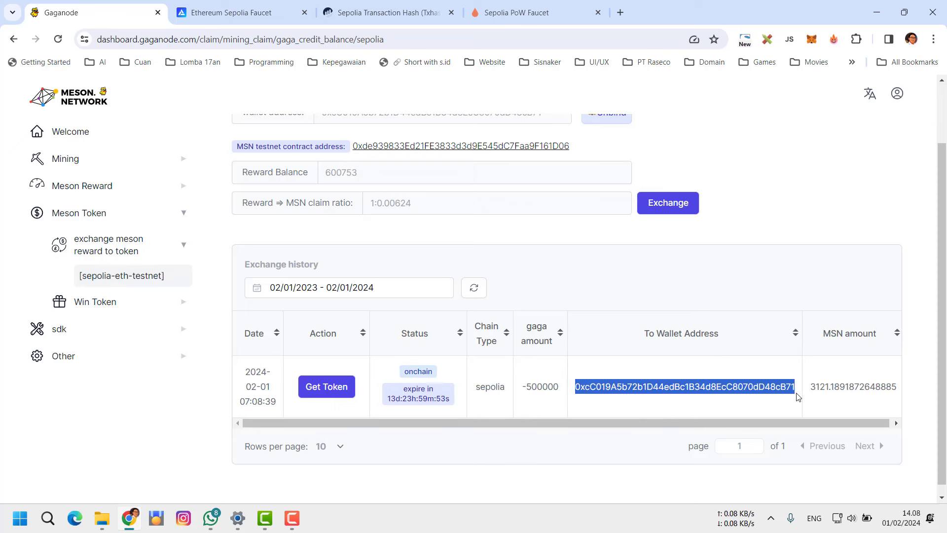
click(833, 39)
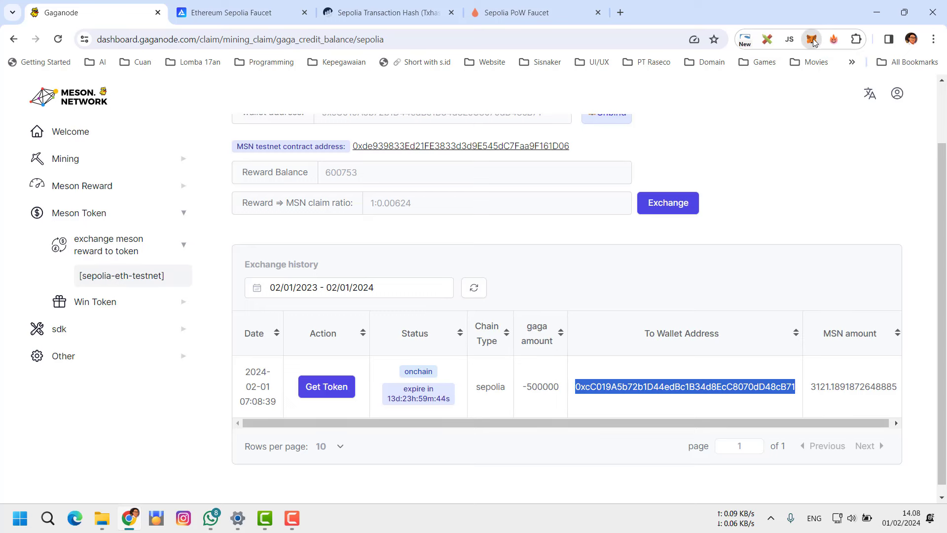
click(812, 42)
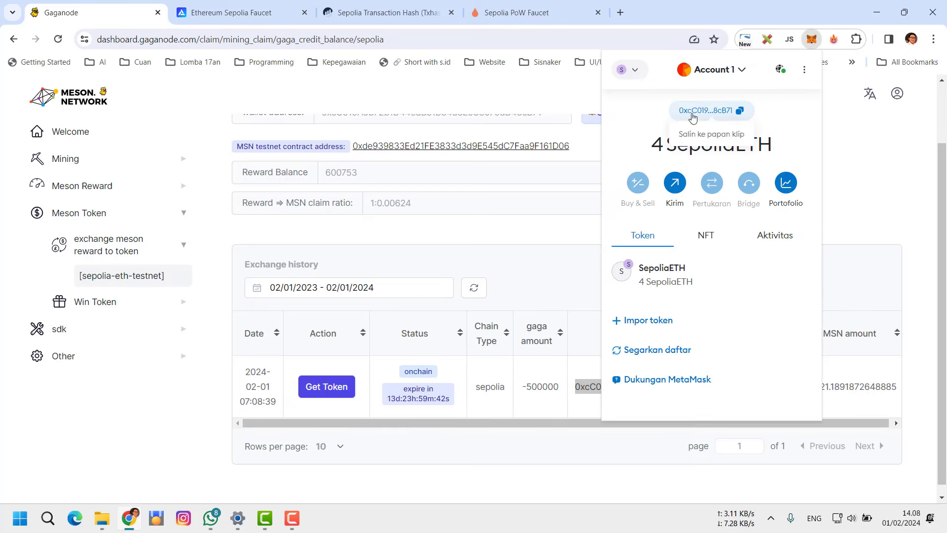
click(693, 118)
click(451, 427)
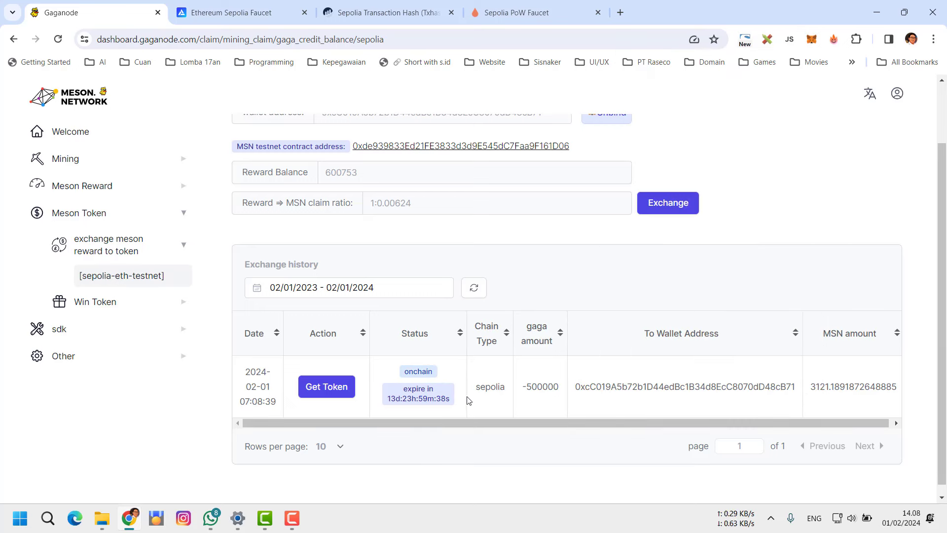
Claim the MSN tokens, approve the transaction in MetaMask, and check the wallet's recent activity
click(331, 388)
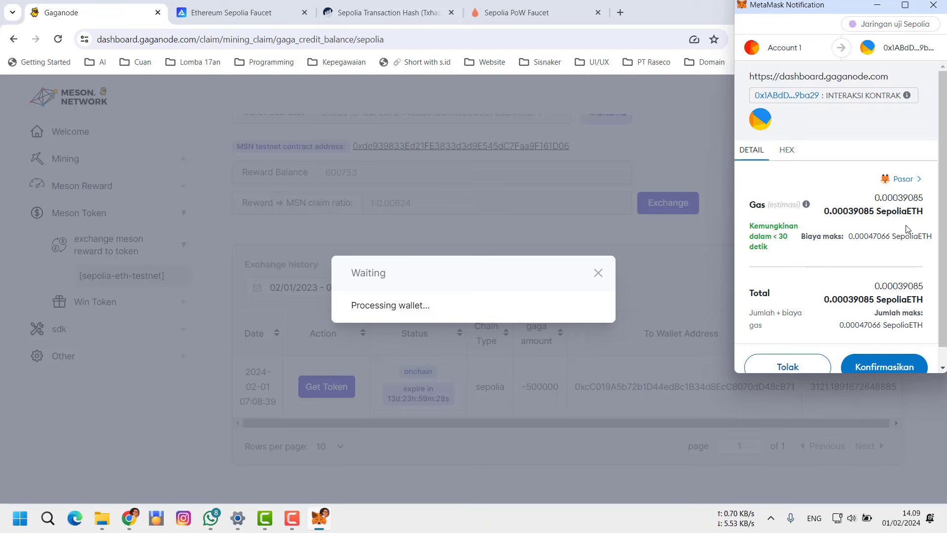
scroll(907, 229, down, 1)
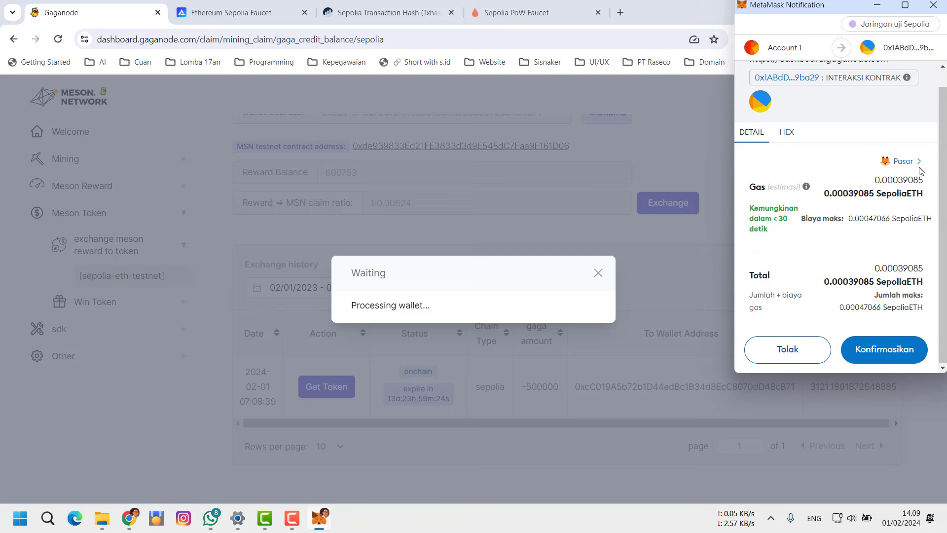
click(885, 349)
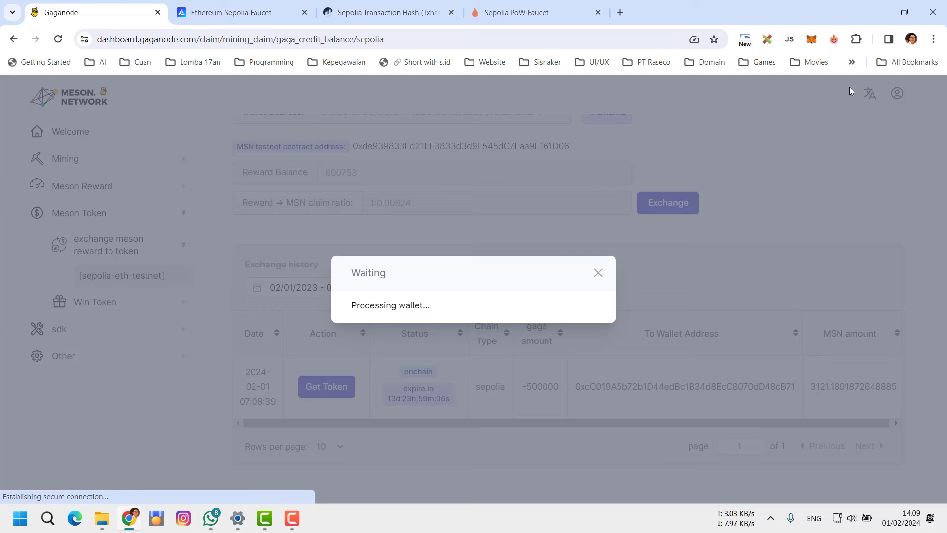
click(812, 44)
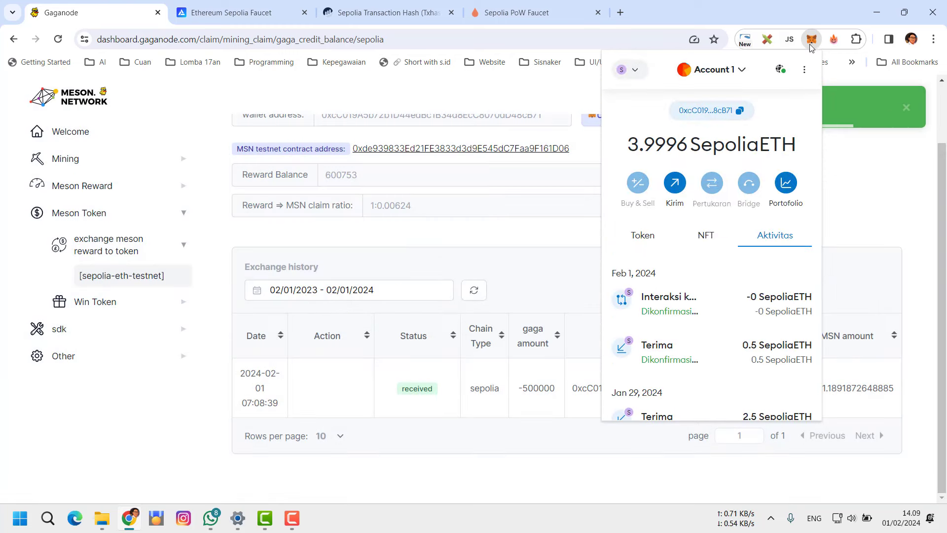
Review the wallet's recent activity, then close MetaMask
click(811, 42)
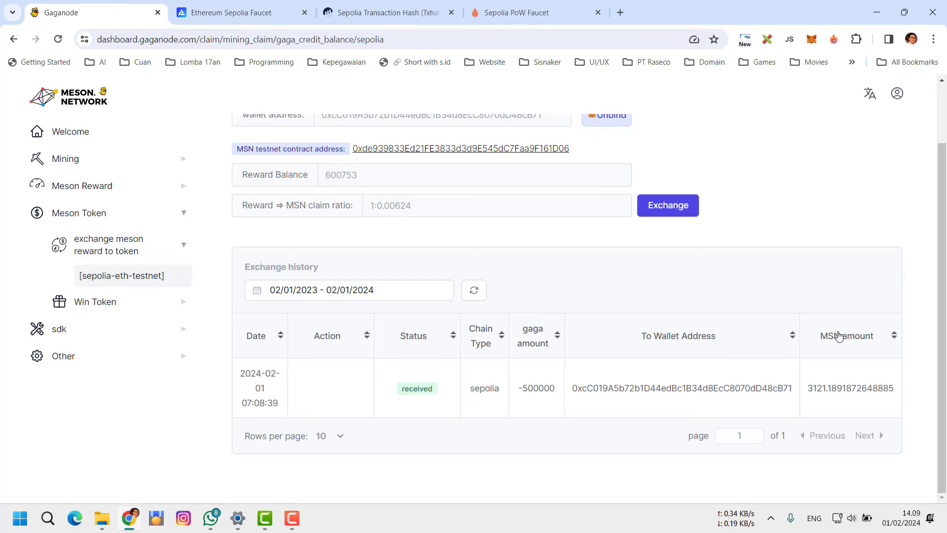
scroll(807, 239, up, 1)
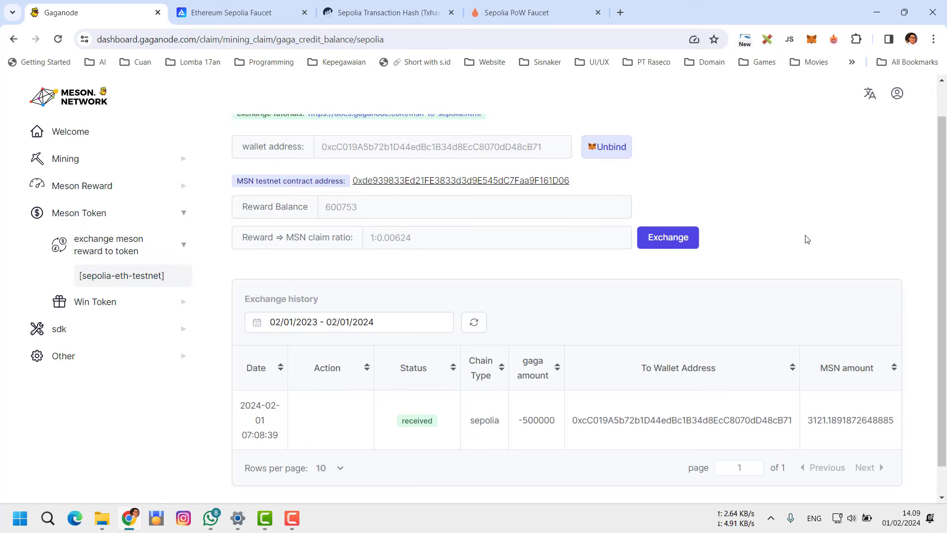
click(812, 43)
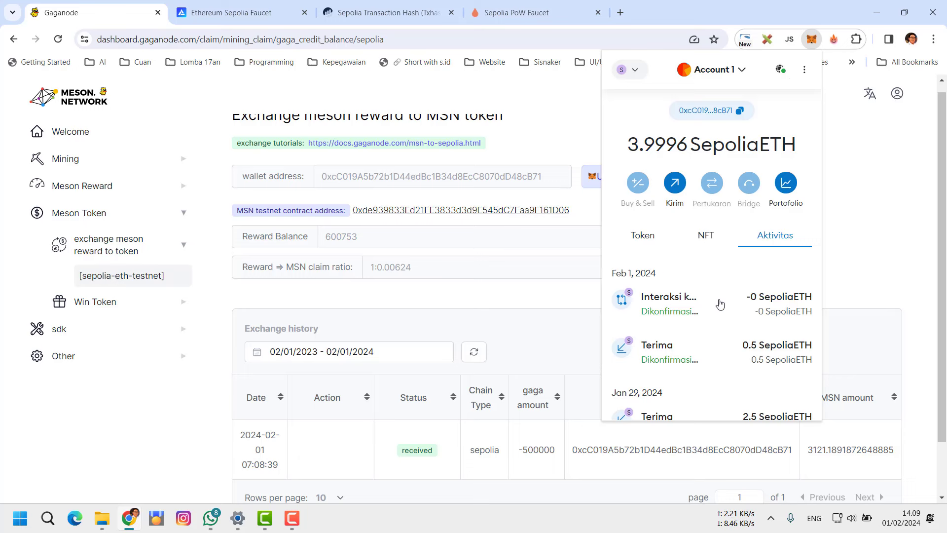
click(872, 184)
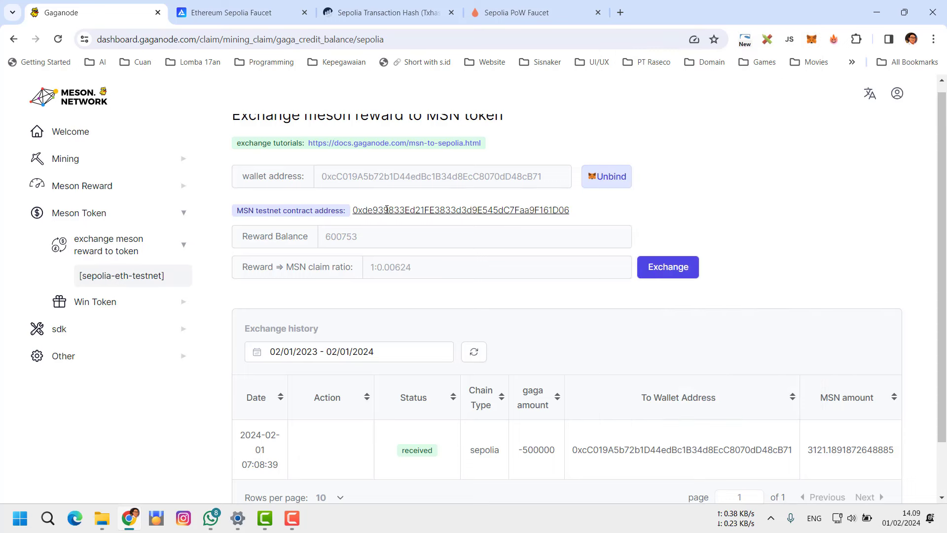
Copy the MSN testnet contract address from the Gaganode page
drag(575, 216, 355, 215)
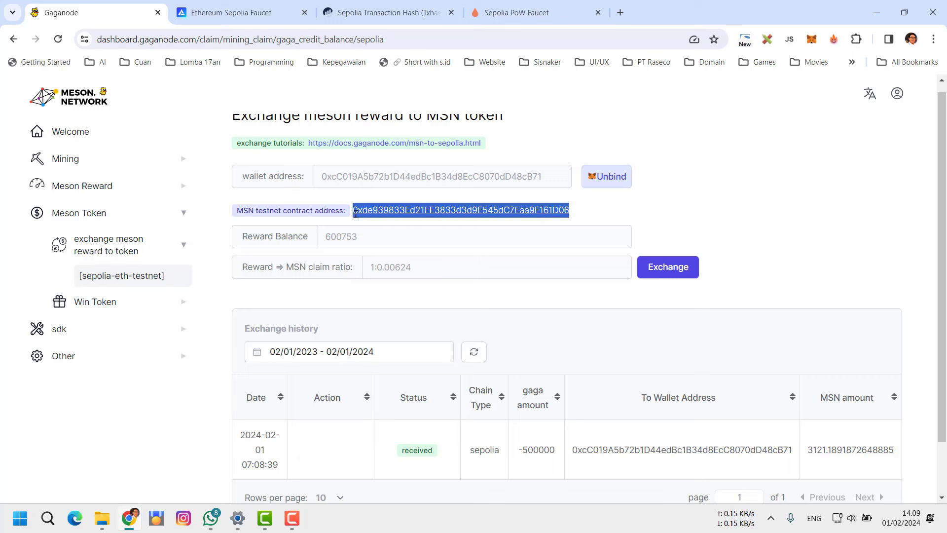
right_click(364, 212)
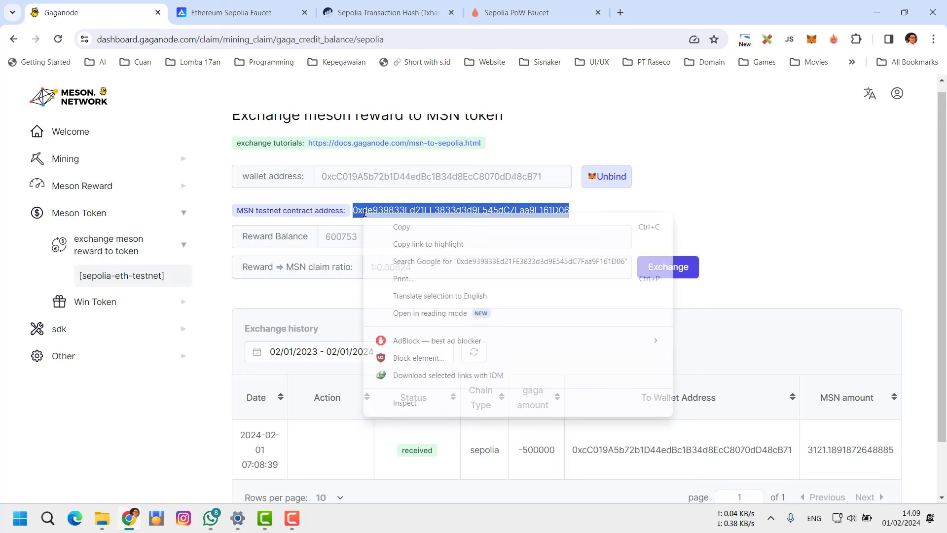
click(400, 227)
Show MetaMask's token list, which holds only SepoliaETH at 3.9996
click(813, 40)
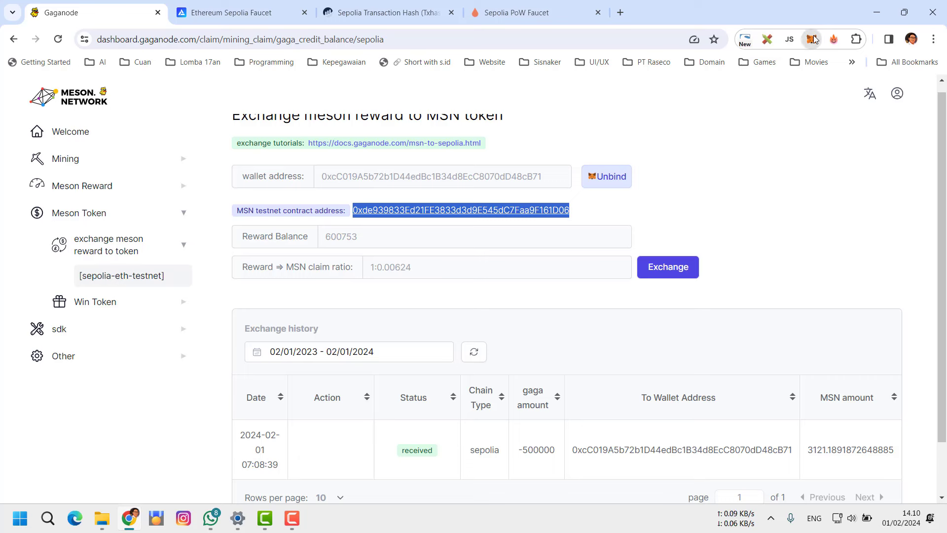
click(812, 39)
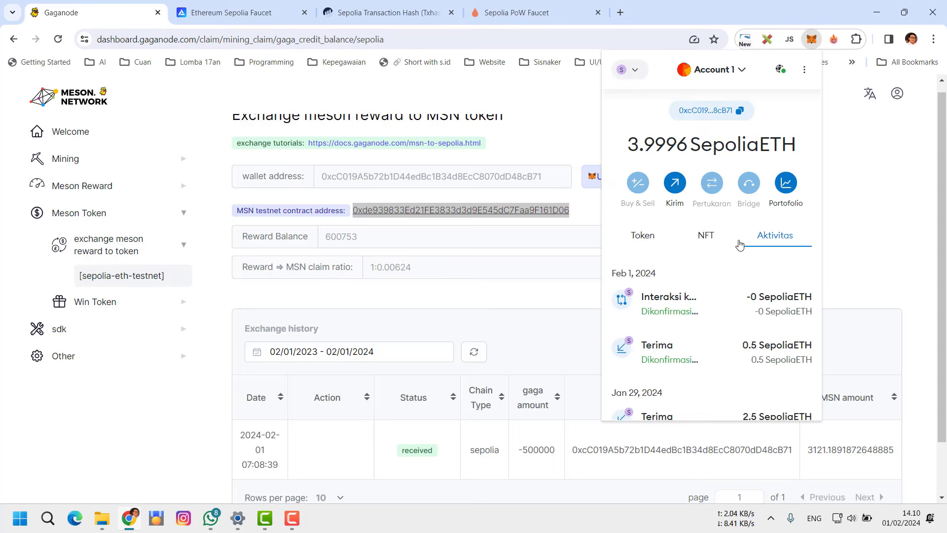
scroll(720, 232, down, 3)
scroll(652, 238, up, 3)
click(652, 239)
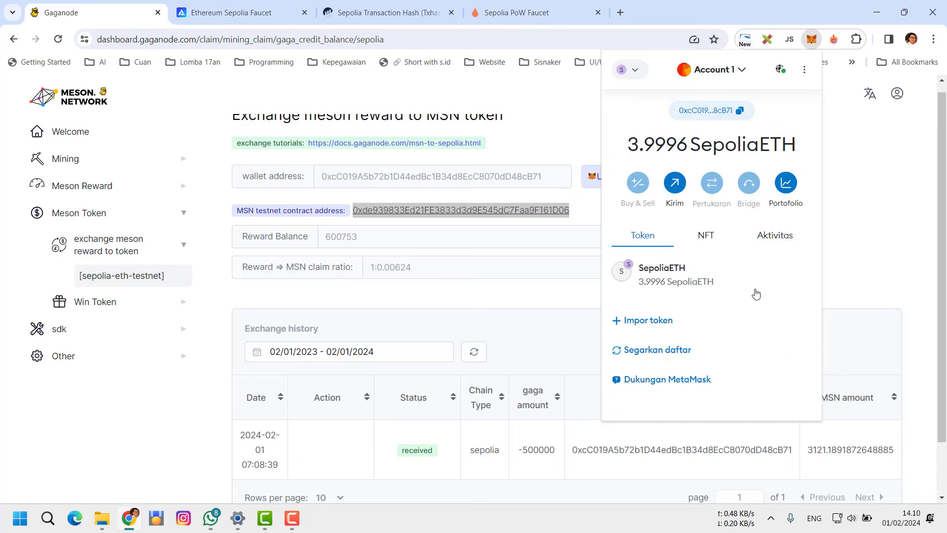
Start a custom token import with the pasted MSN contract address, then cancel it
click(648, 320)
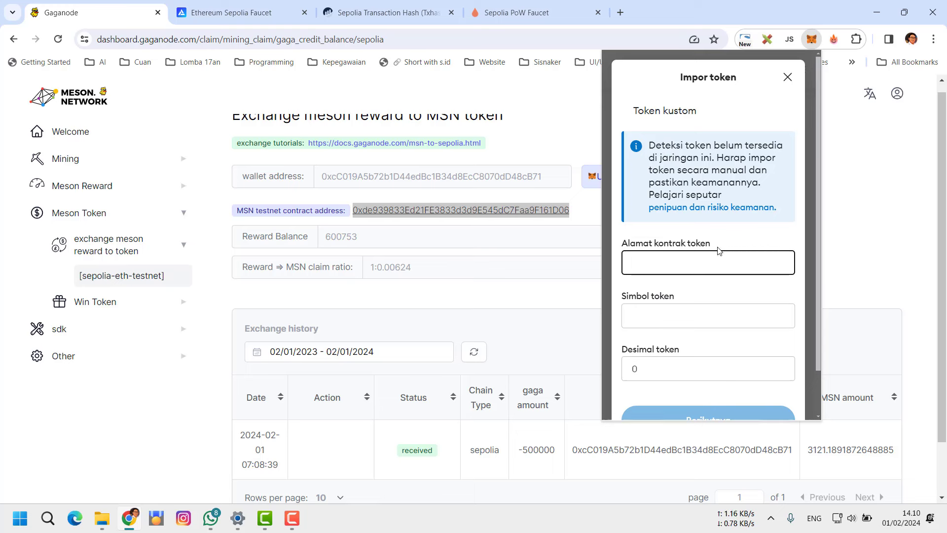
key(ctrl+v)
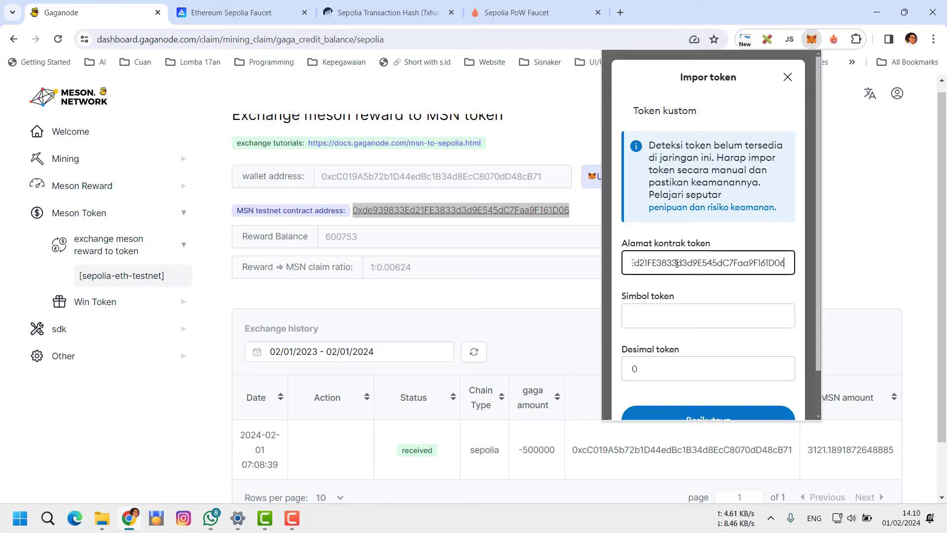
click(740, 320)
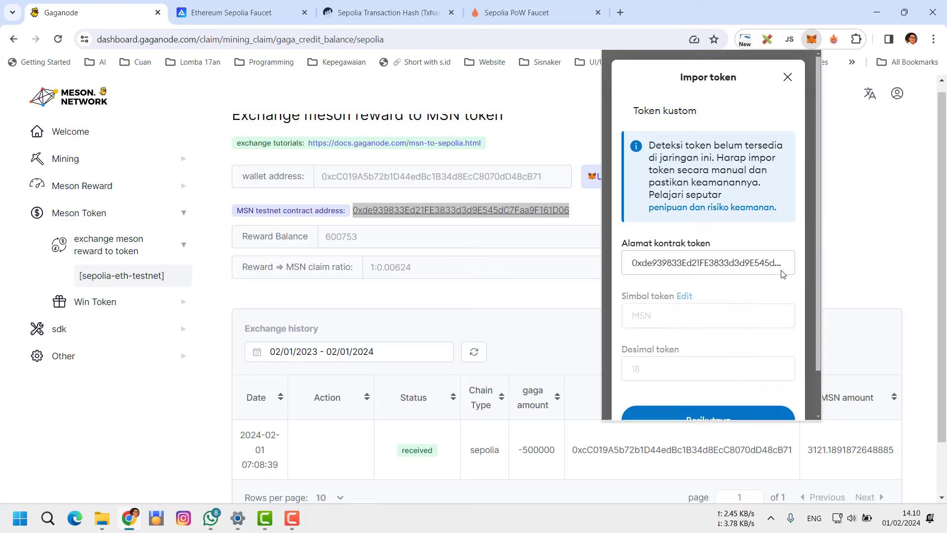
click(818, 225)
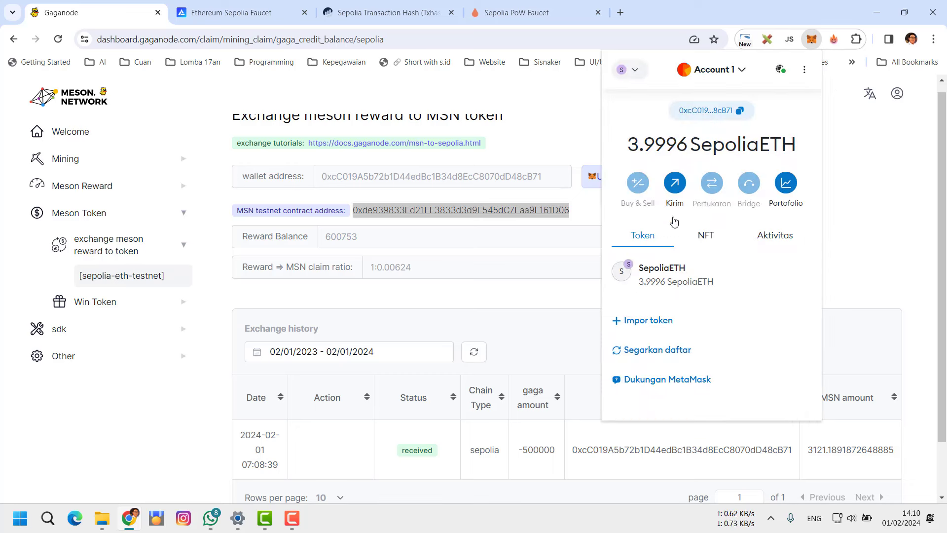
Import the MSN token (18 decimals) and confirm its 3121.18918 MSN balance
click(656, 323)
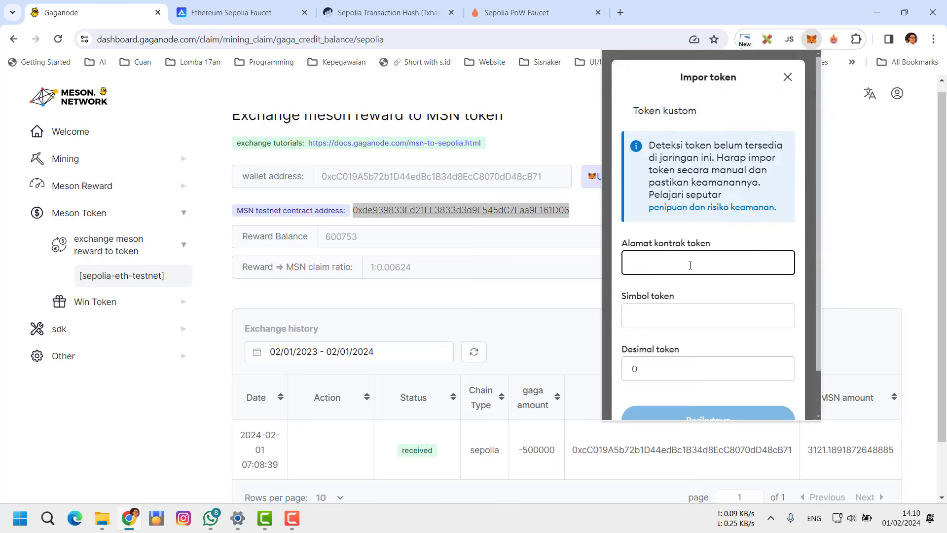
key(ctrl+v)
click(733, 321)
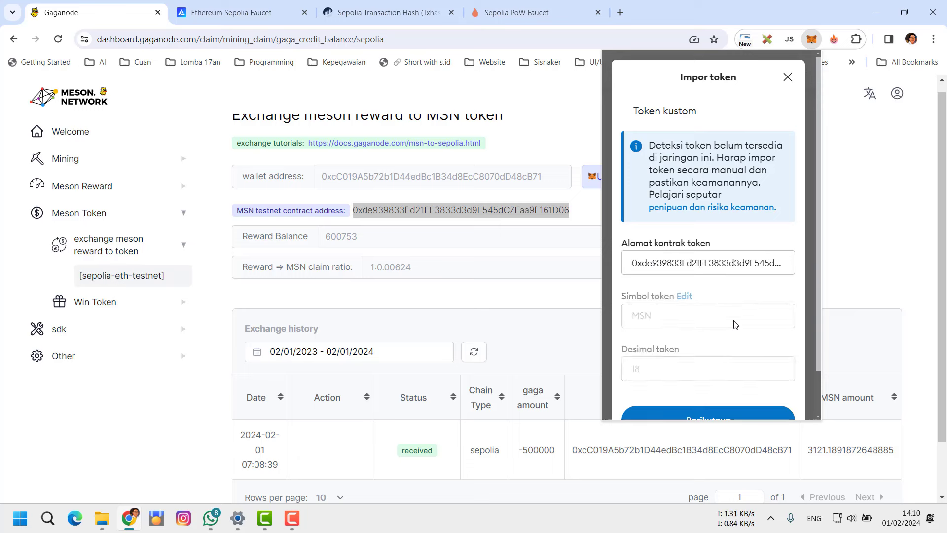
scroll(692, 349, down, 1)
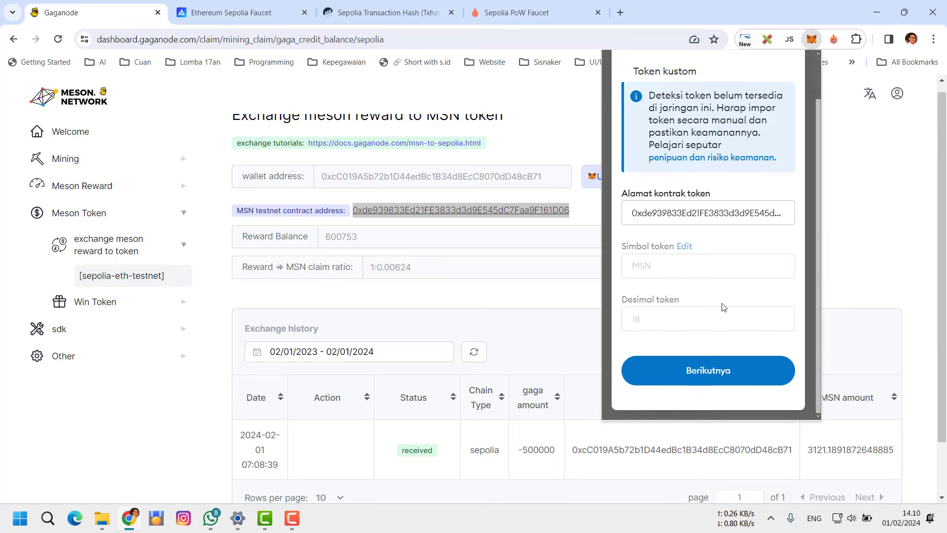
click(717, 376)
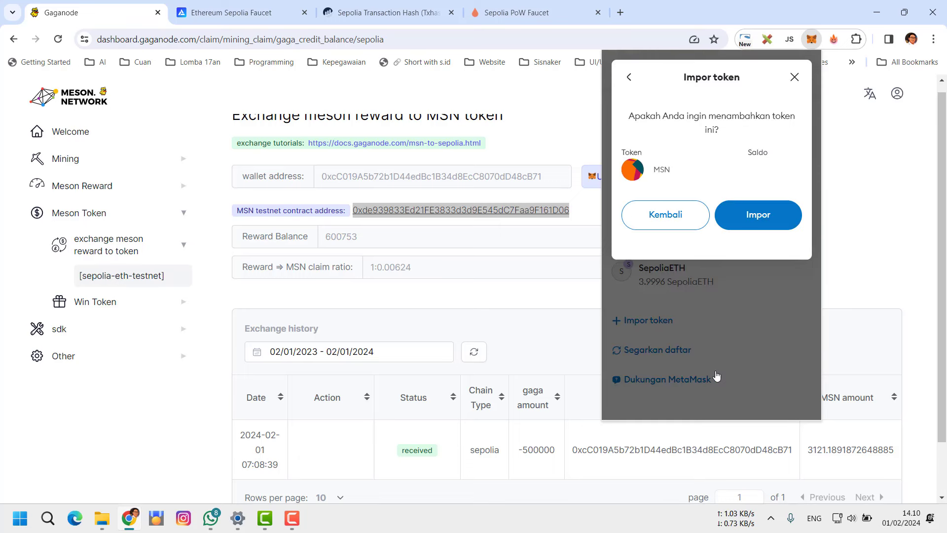
click(757, 226)
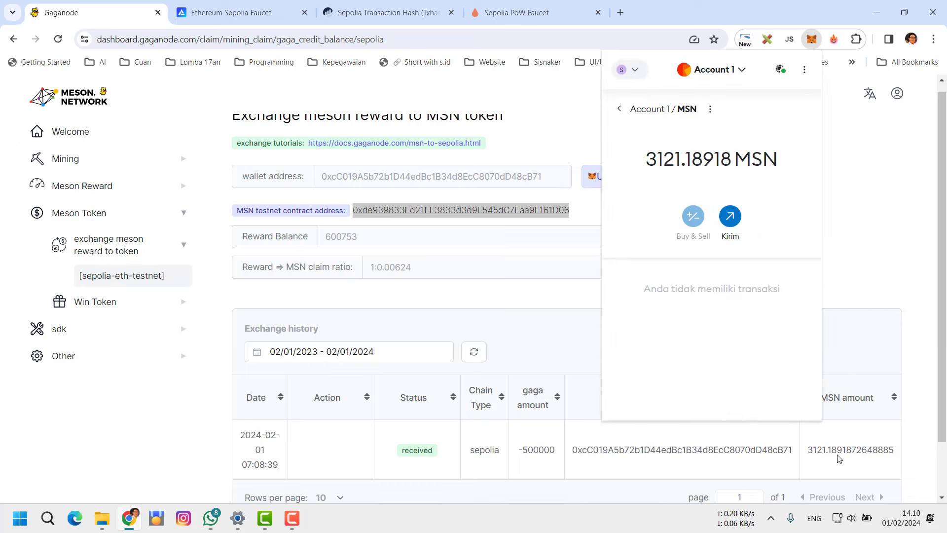
drag(808, 449, 897, 451)
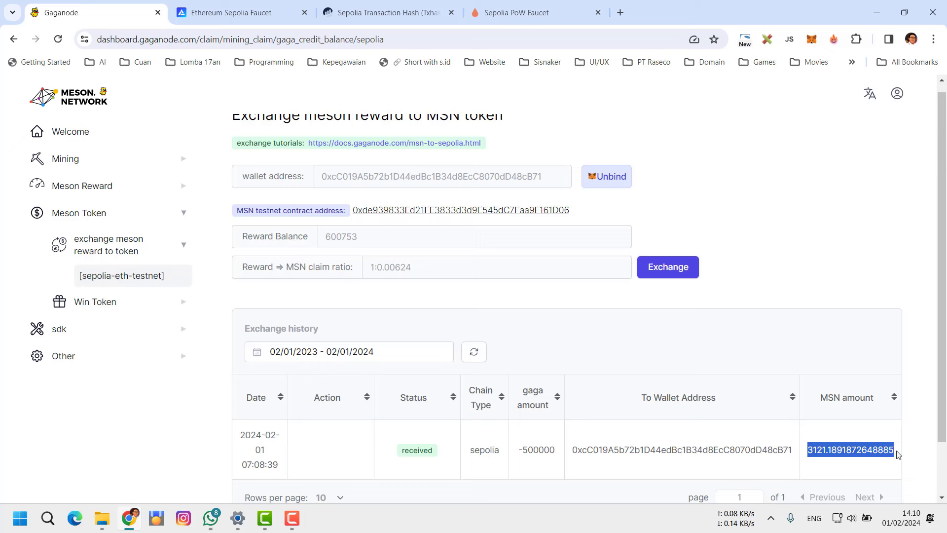
click(811, 39)
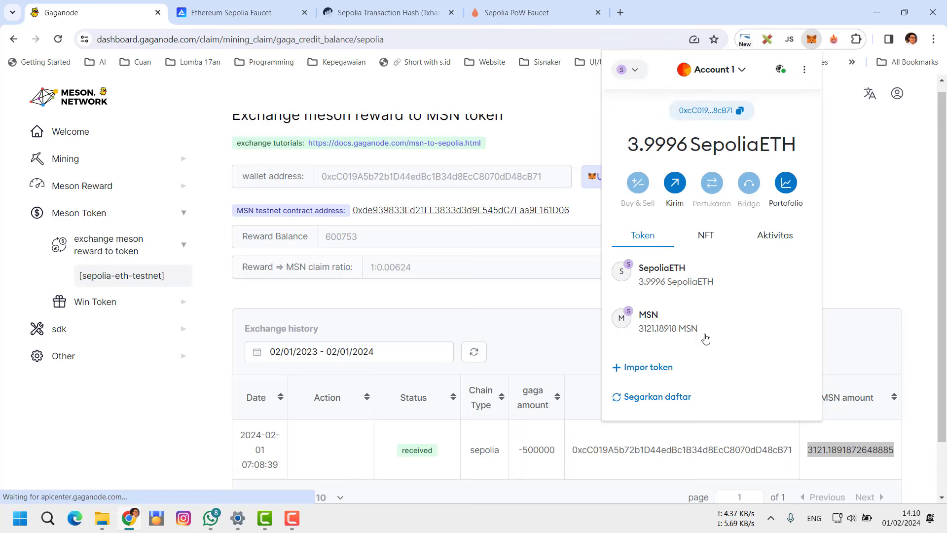
scroll(690, 336, down, 1)
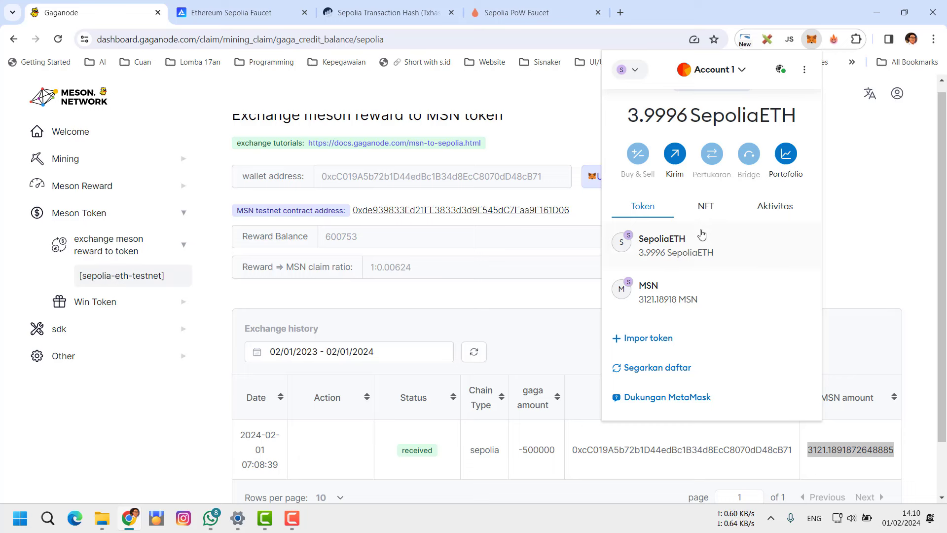
click(560, 118)
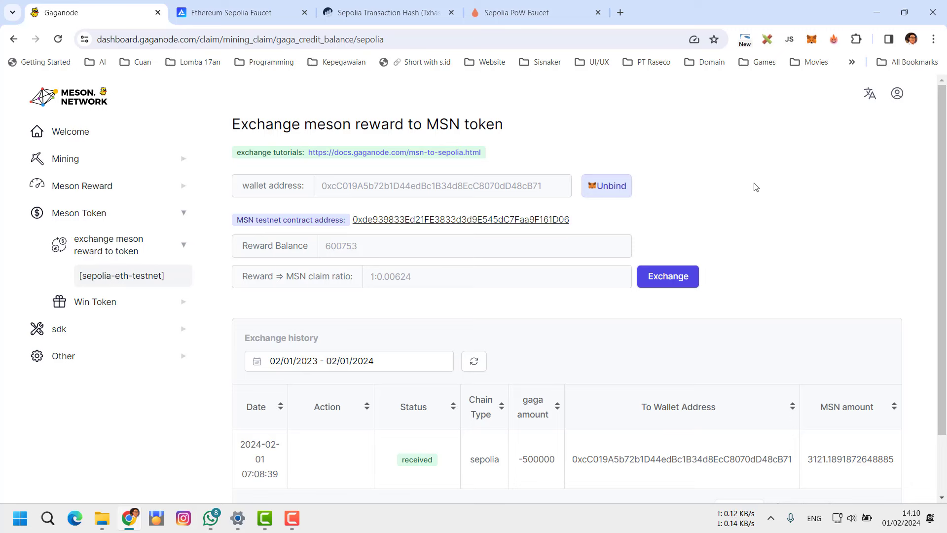
scroll(819, 205, down, 2)
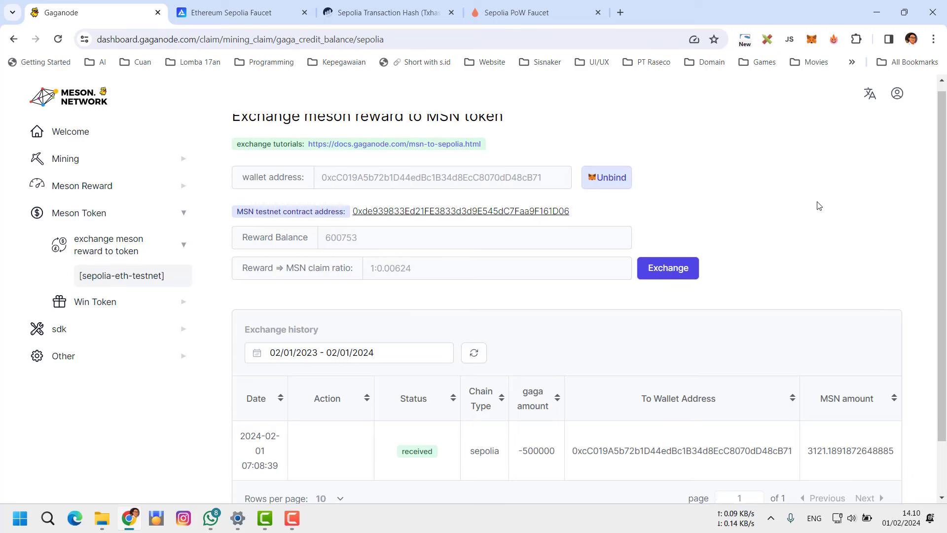
scroll(818, 206, up, 2)
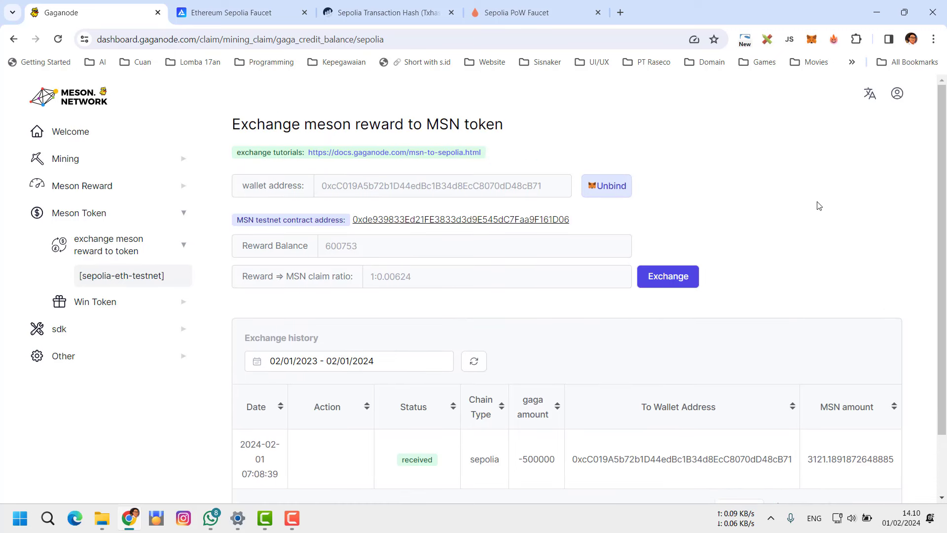